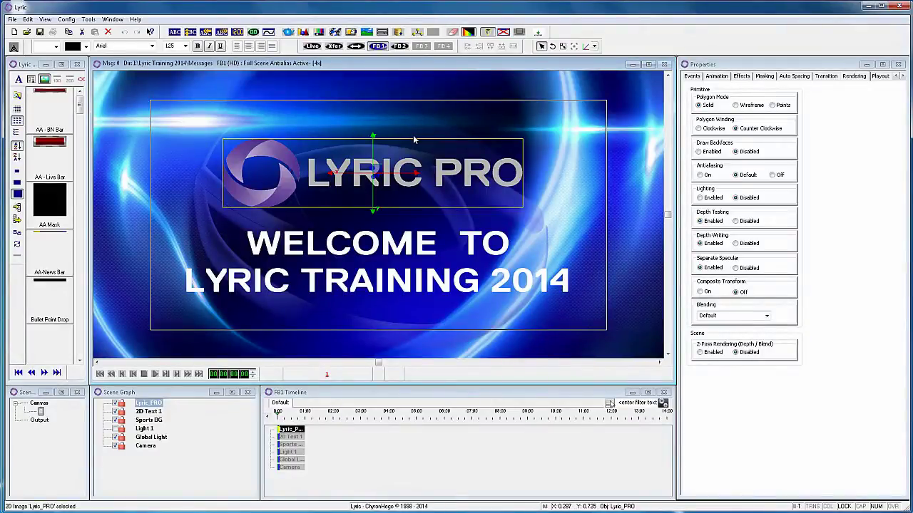
# - Move the LYRIC PRO logo slightly right and down on the canvas
pyautogui.click(488, 32)
pyautogui.click(488, 33)
pyautogui.moveTo(399, 166); pyautogui.dragTo(431, 159)
pyautogui.click(488, 34)
pyautogui.click(488, 34)
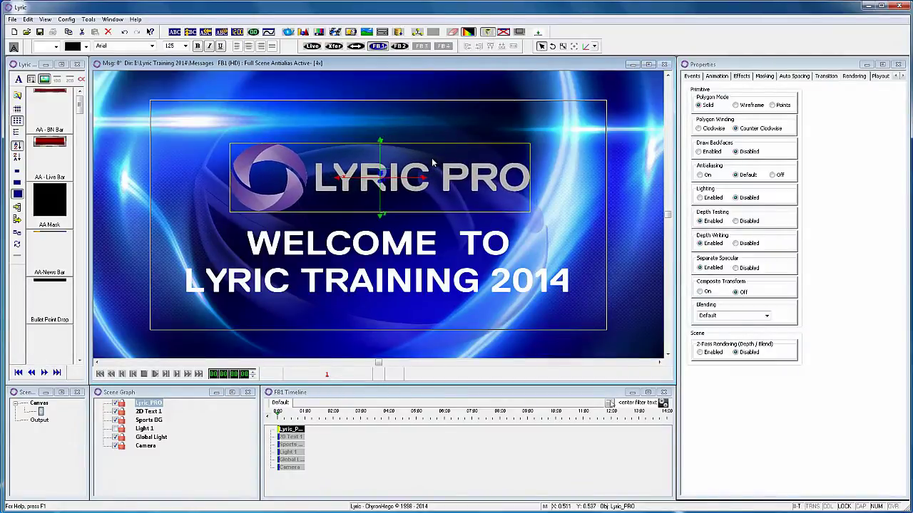
# - Open the Macros window, display Macro1's script, and move the window clear of the logo
pyautogui.click(46, 20)
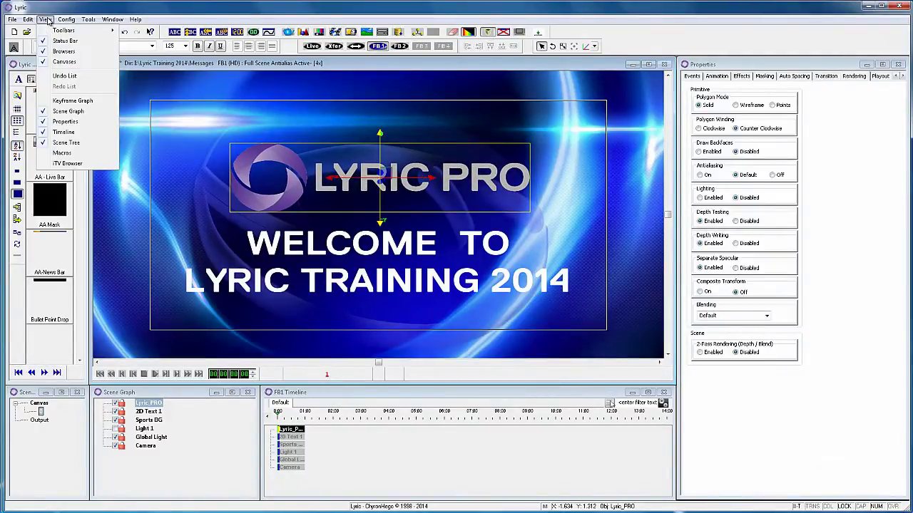
pyautogui.click(61, 152)
pyautogui.click(456, 229)
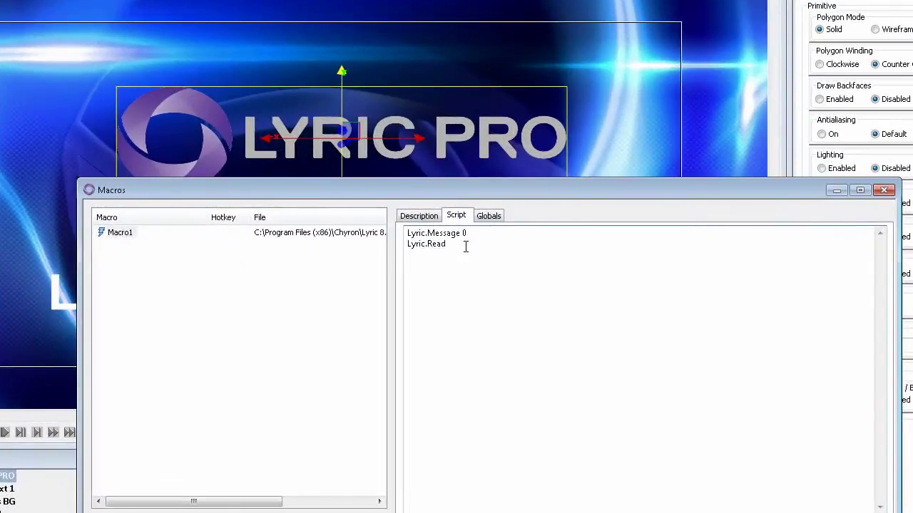
pyautogui.click(465, 243)
pyautogui.moveTo(459, 192); pyautogui.dragTo(490, 209)
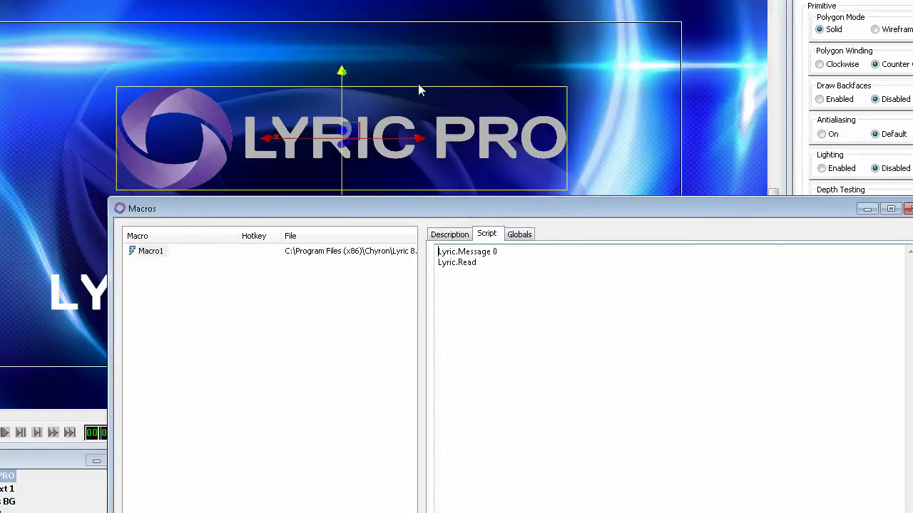
# - Save Macro1 as Lyric.lyr in C:\Program Files (x86)\Chyron\Lyric 8.7 RU1, replacing the existing file
pyautogui.click(154, 253)
pyautogui.rightClick(154, 253)
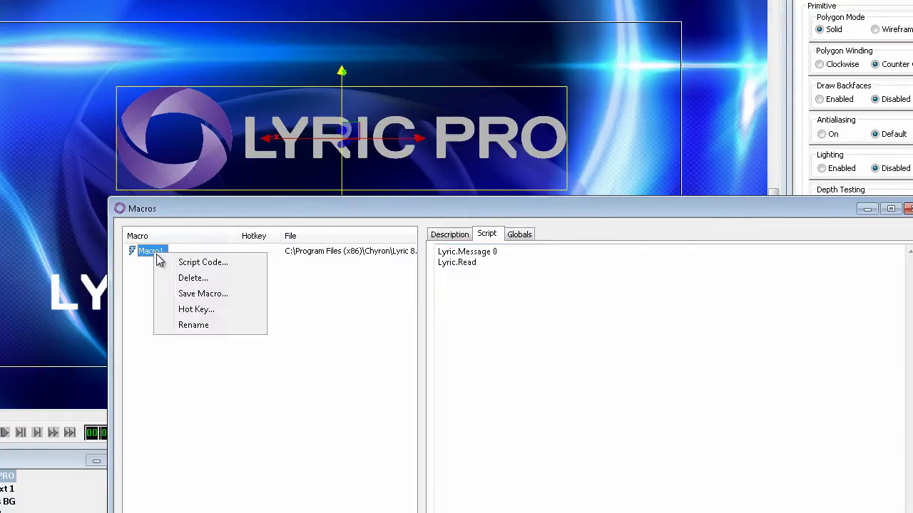
pyautogui.click(221, 294)
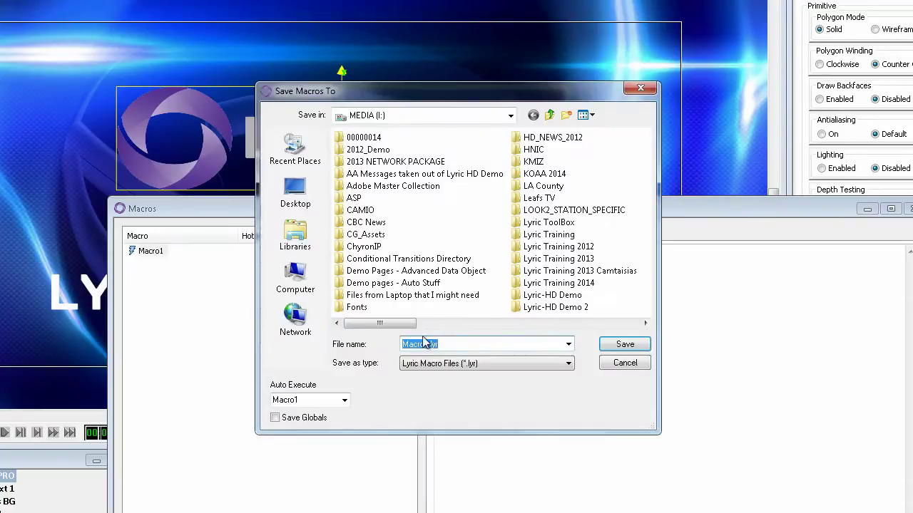
pyautogui.click(295, 278)
pyautogui.doubleClick(378, 168)
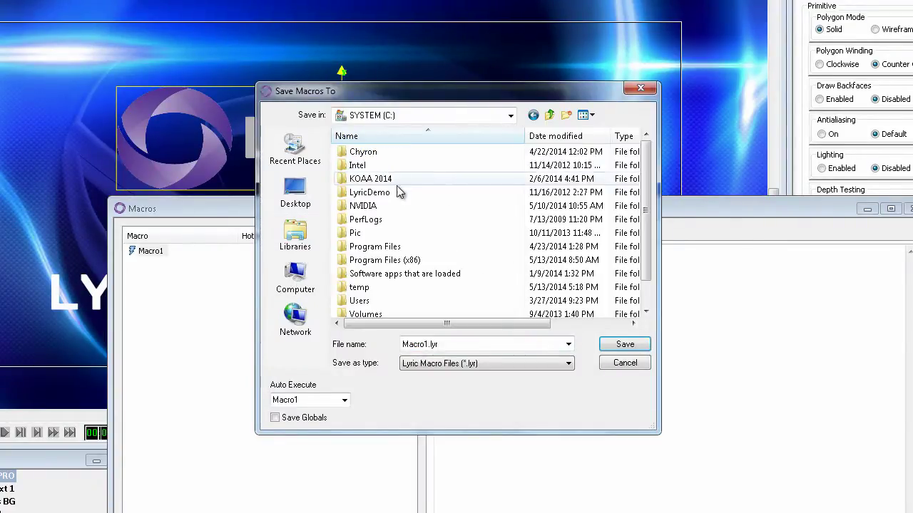
pyautogui.doubleClick(414, 261)
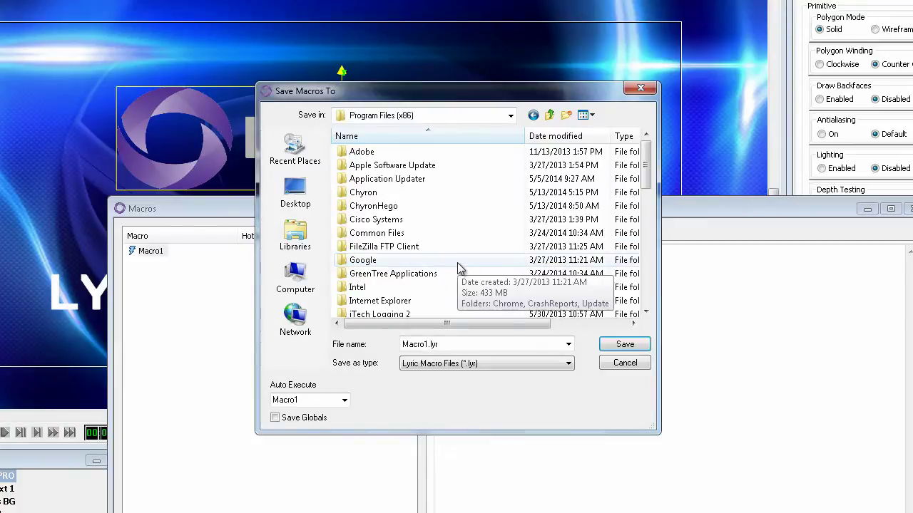
pyautogui.doubleClick(373, 192)
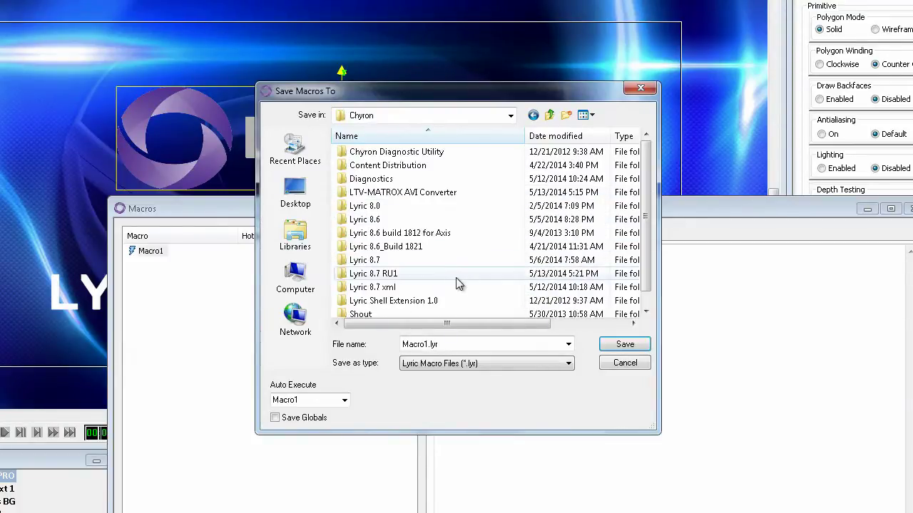
pyautogui.doubleClick(373, 273)
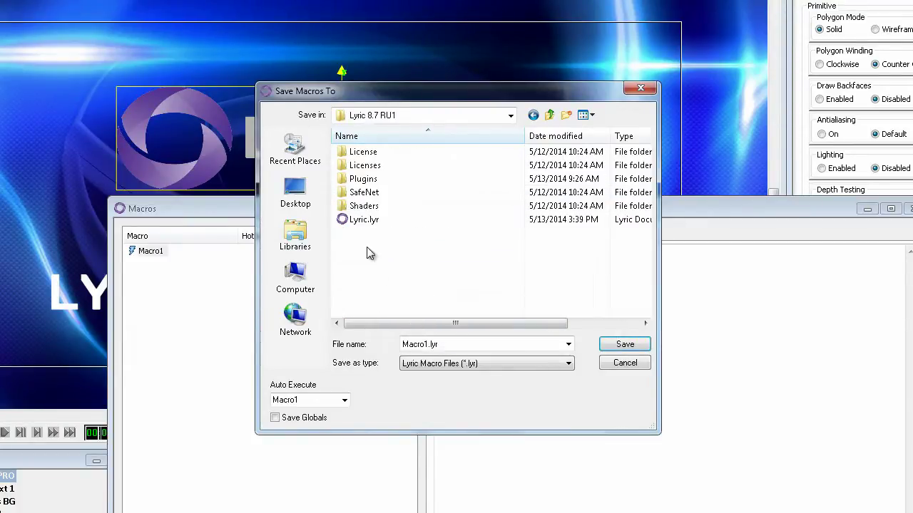
pyautogui.click(359, 221)
pyautogui.click(622, 346)
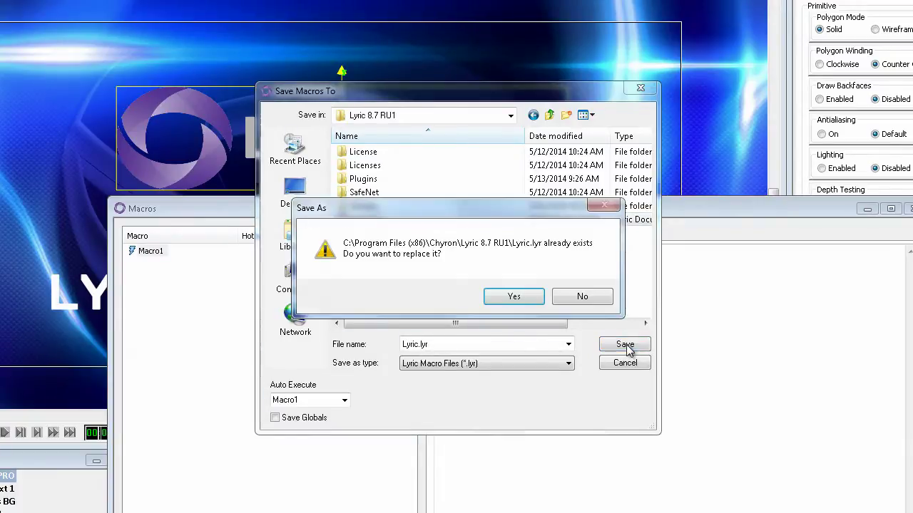
pyautogui.click(515, 297)
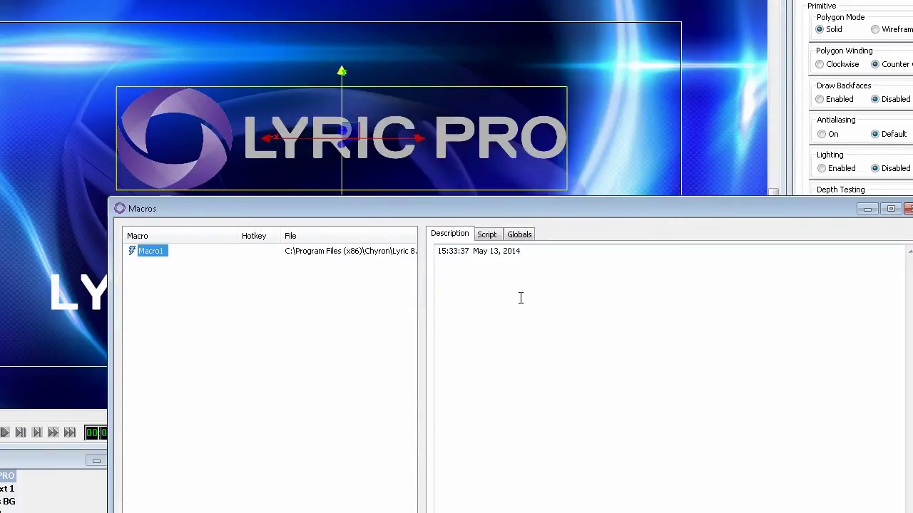
# - Close the Macros window and exit Lyric
pyautogui.click(909, 210)
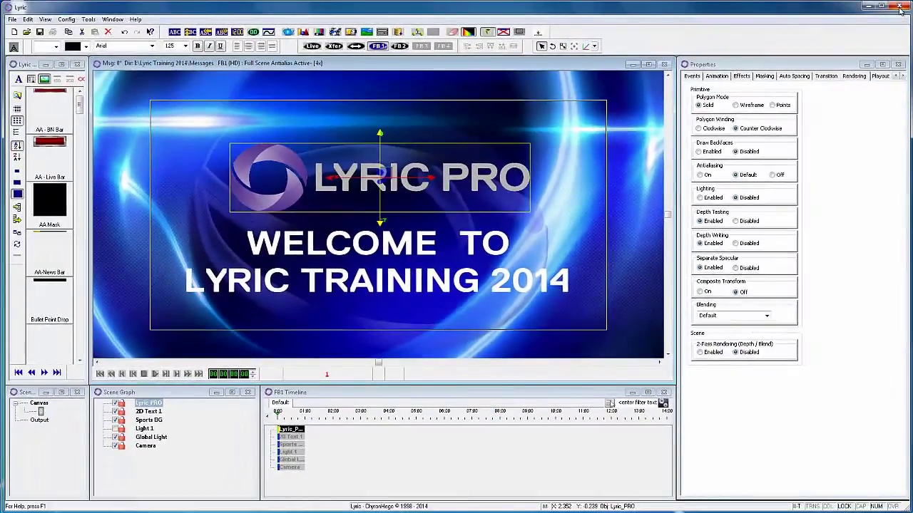
pyautogui.click(900, 7)
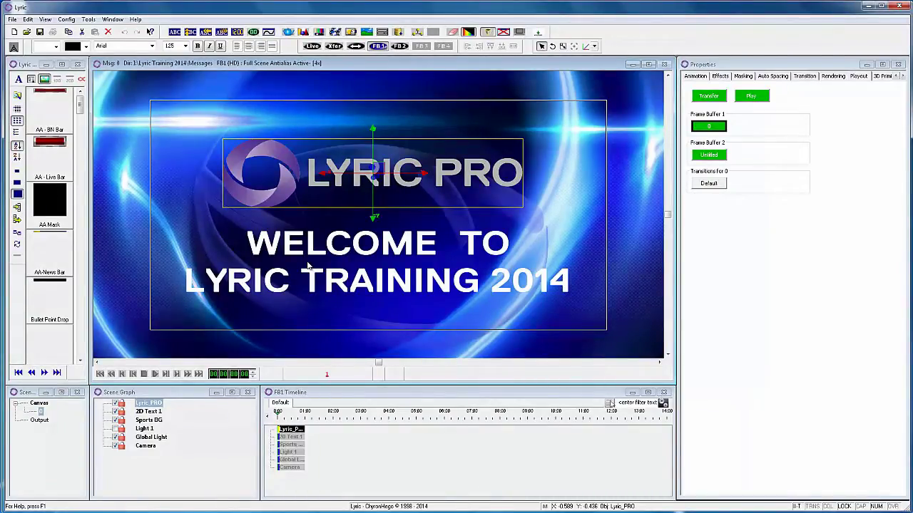
# - Recall message 35 and expand the Head Shot 04, 03, 02 and 01 groups in the Scene Graph
pyautogui.write('35')
pyautogui.press('Return')
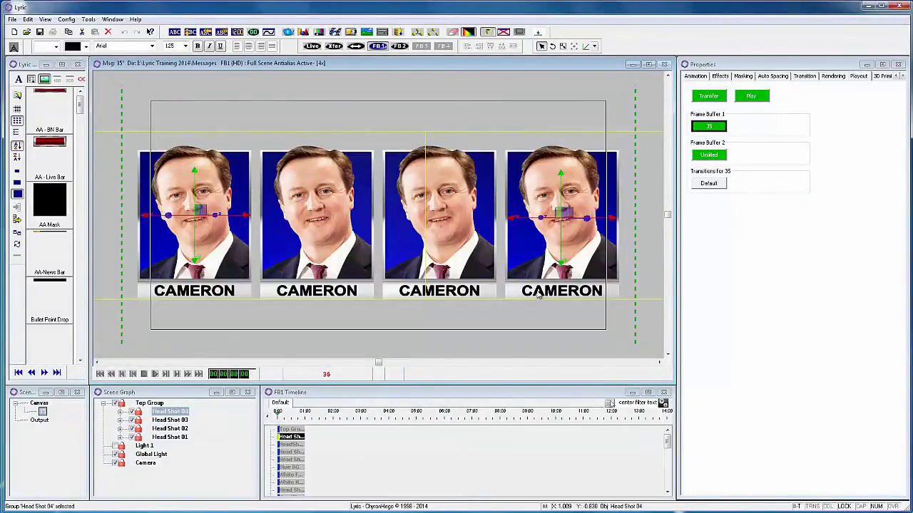
pyautogui.click(120, 412)
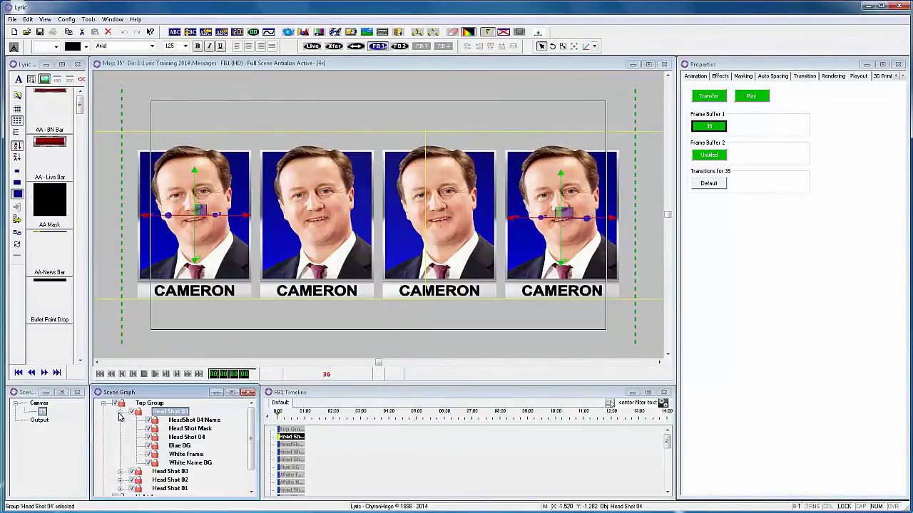
pyautogui.click(119, 471)
pyautogui.scroll(-2, 129, 467)
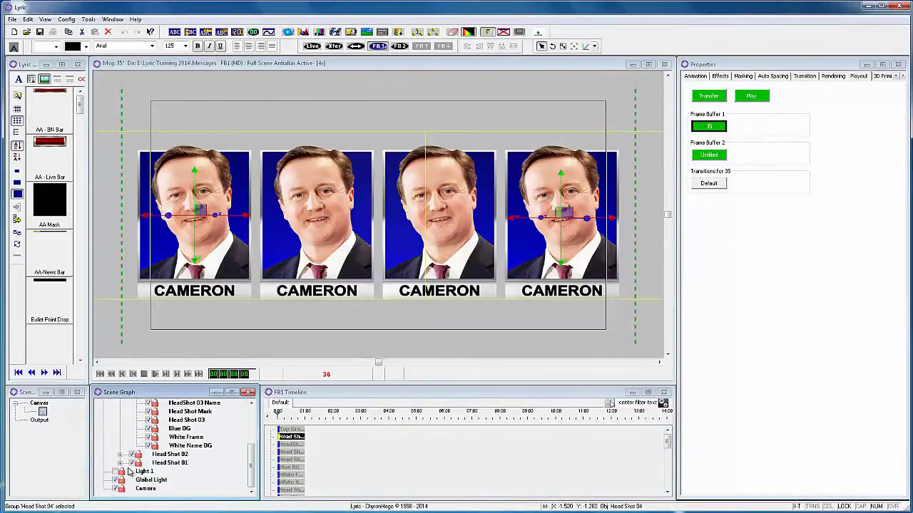
pyautogui.click(119, 455)
pyautogui.scroll(-2, 130, 461)
pyautogui.click(120, 463)
pyautogui.scroll(-2, 244, 467)
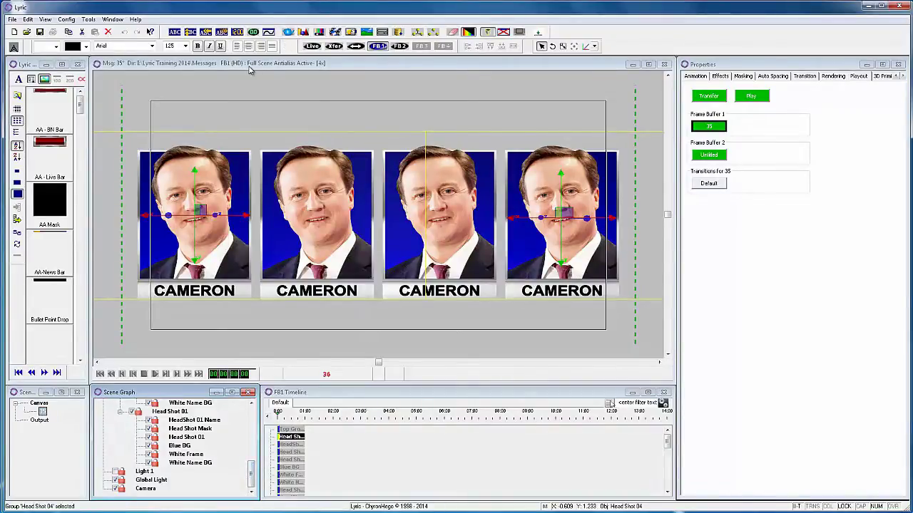
# - Turn off Anchor Scene Windows in the window preferences
pyautogui.click(66, 19)
pyautogui.click(89, 102)
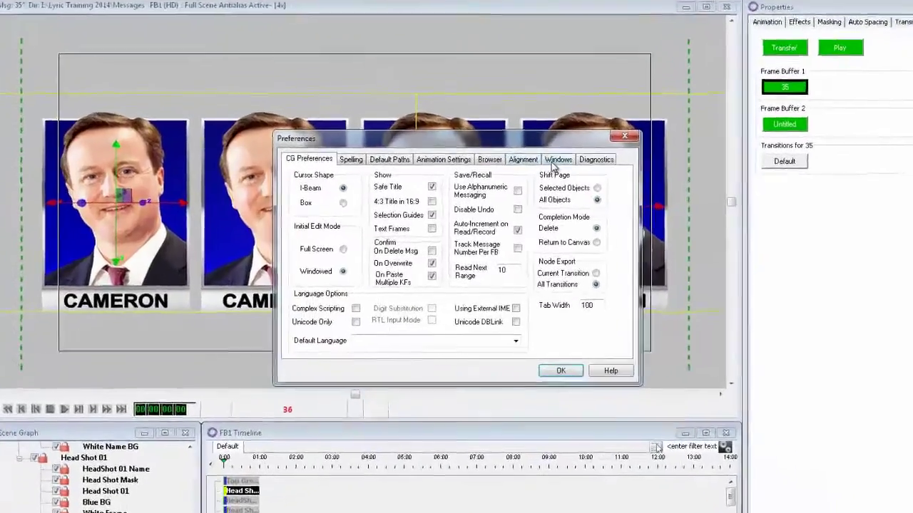
pyautogui.click(533, 182)
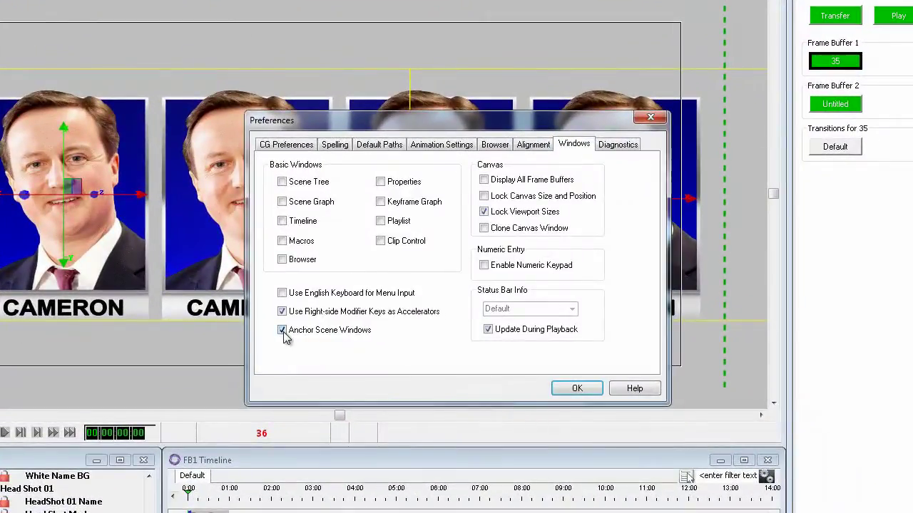
pyautogui.click(578, 389)
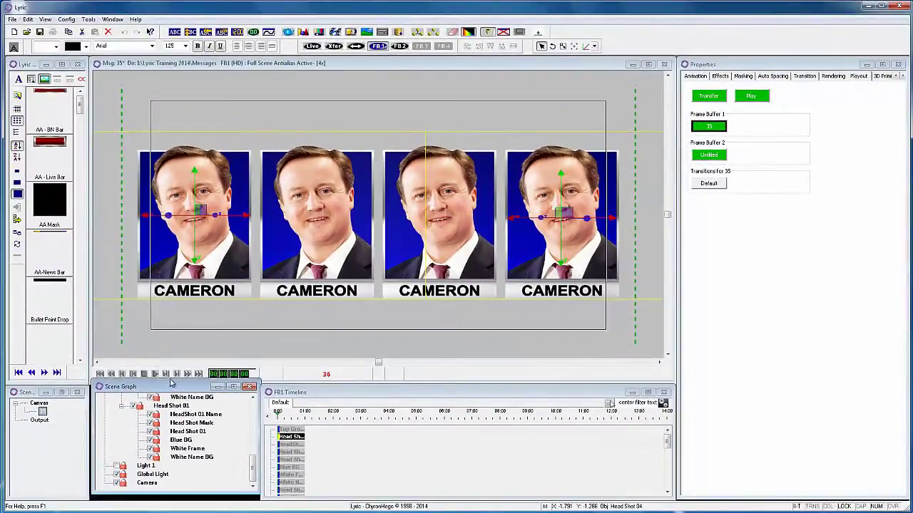
# - Place the Scene Graph at the workspace's upper left, extend it down to show every object, and stretch the timeline beneath it and the canvas
pyautogui.moveTo(170, 383); pyautogui.dragTo(83, 67)
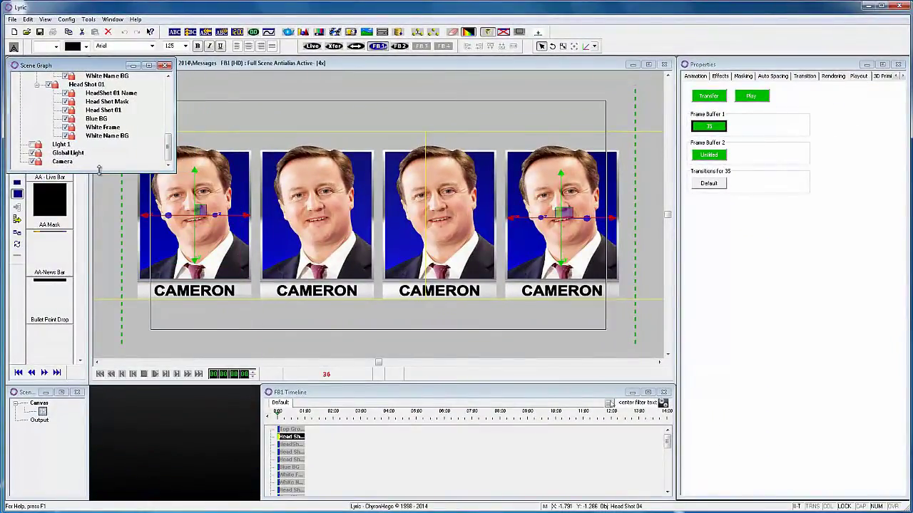
pyautogui.moveTo(97, 171); pyautogui.dragTo(96, 383)
pyautogui.moveTo(293, 394); pyautogui.dragTo(38, 397)
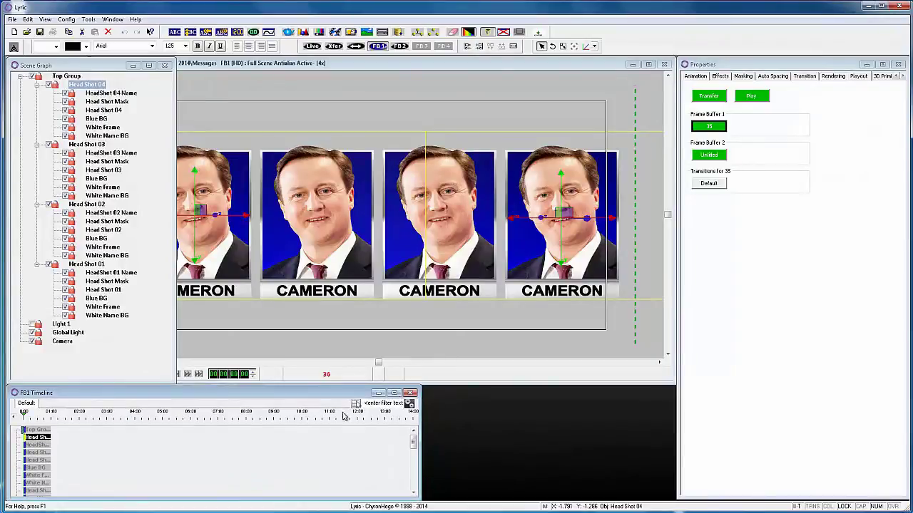
pyautogui.moveTo(421, 412); pyautogui.dragTo(673, 412)
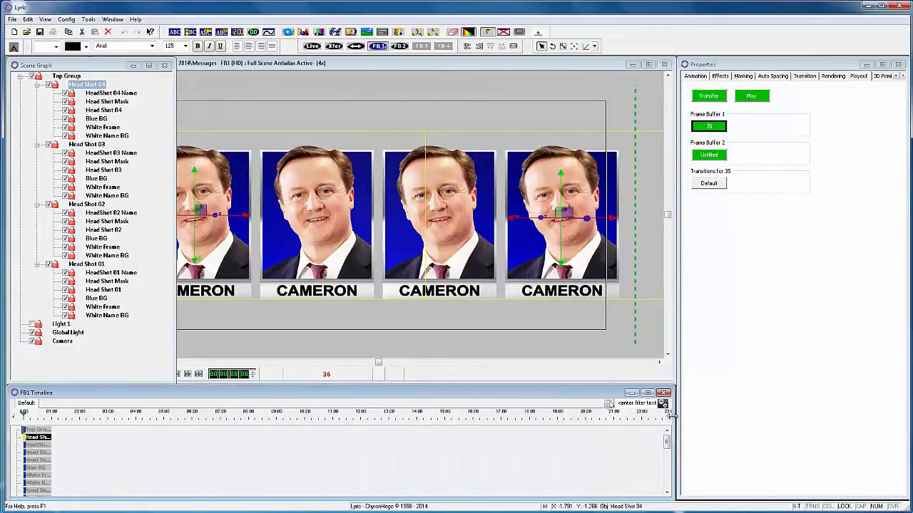
# - Shift the canvas clear of the Scene Graph and resize Properties and the timeline to fit around it
pyautogui.moveTo(397, 64); pyautogui.dragTo(482, 70)
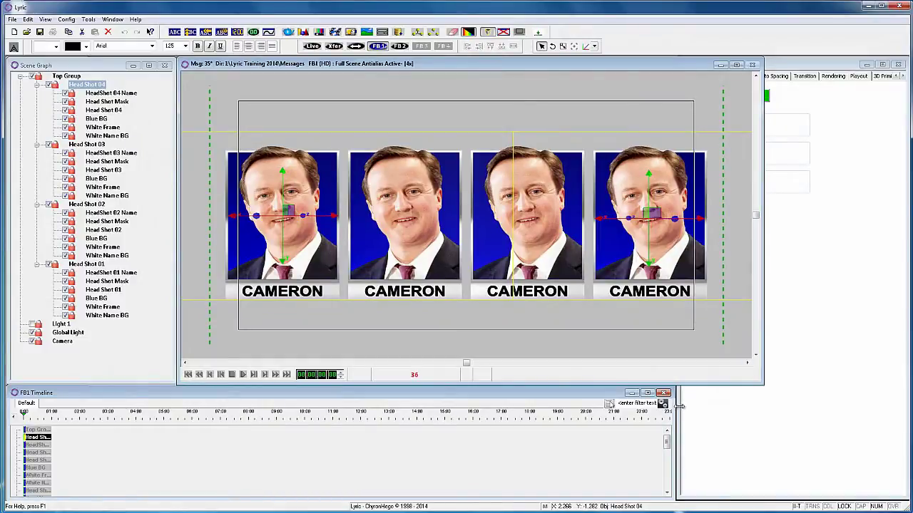
pyautogui.moveTo(679, 405); pyautogui.dragTo(766, 409)
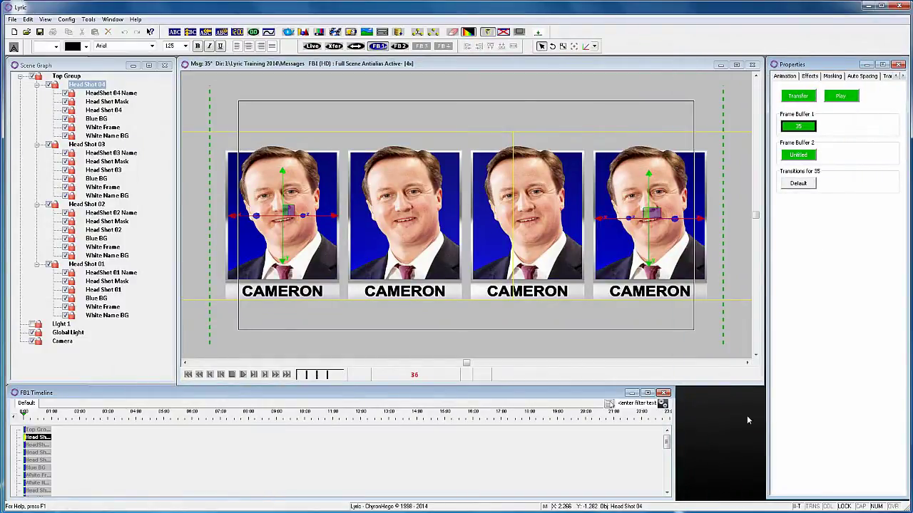
pyautogui.moveTo(672, 418); pyautogui.dragTo(764, 418)
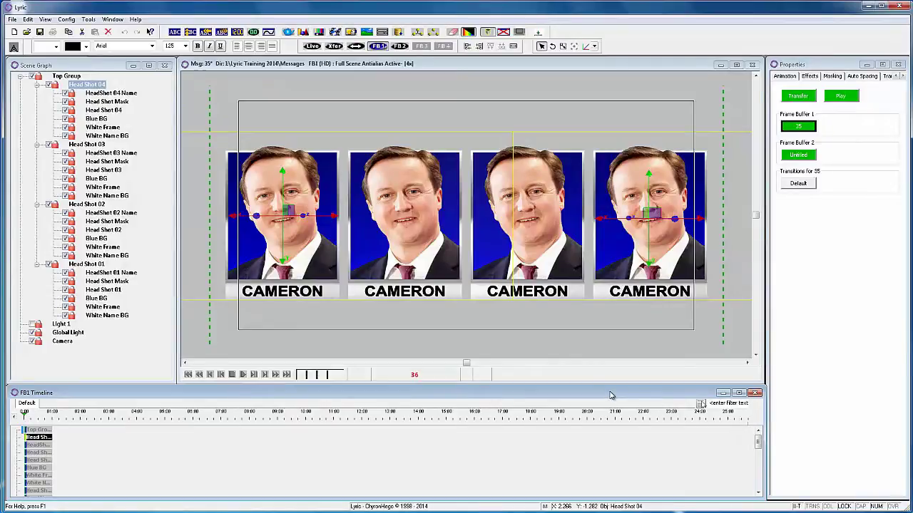
# - Save the user profile as Creation Screen.reg in the Database folder on the MEDIA (I:) drive, replacing the existing file
pyautogui.click(66, 19)
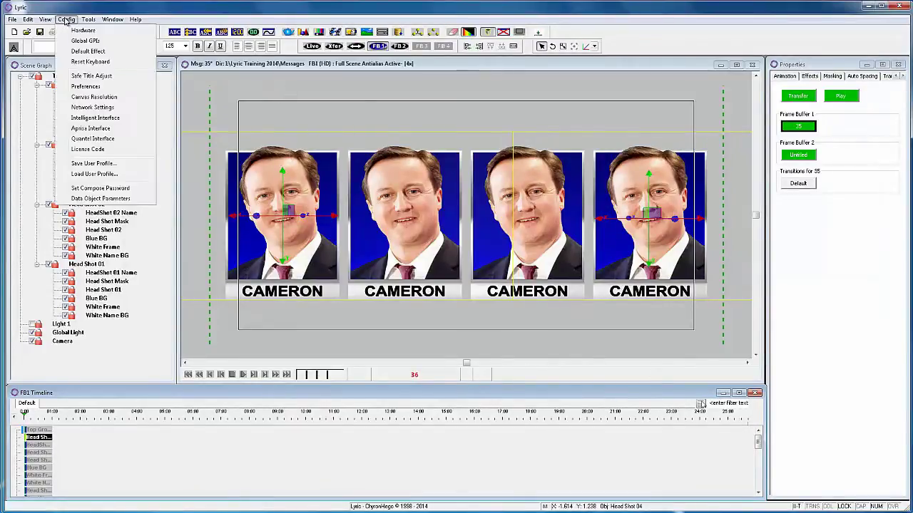
pyautogui.click(91, 164)
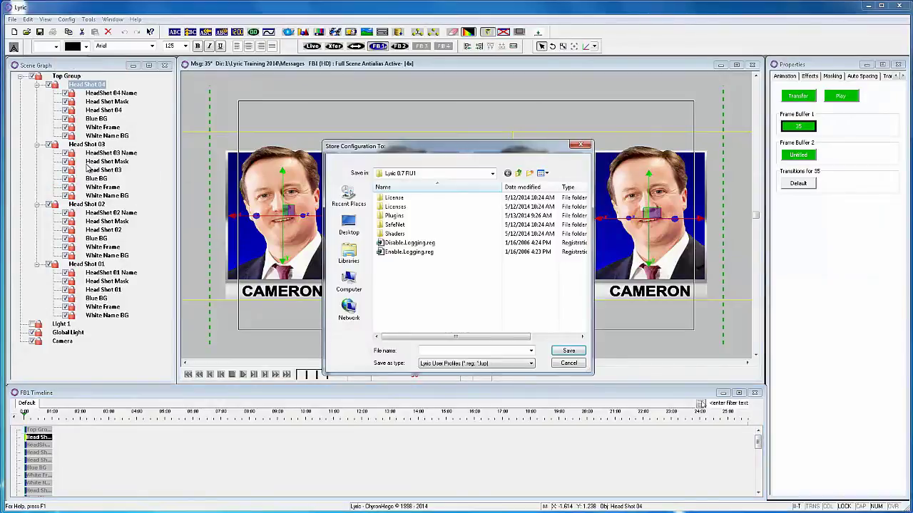
pyautogui.click(348, 284)
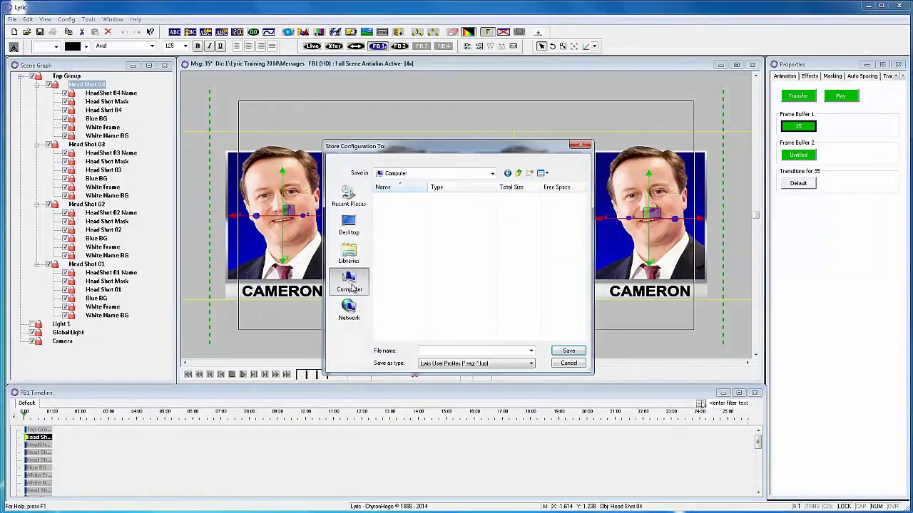
pyautogui.doubleClick(411, 224)
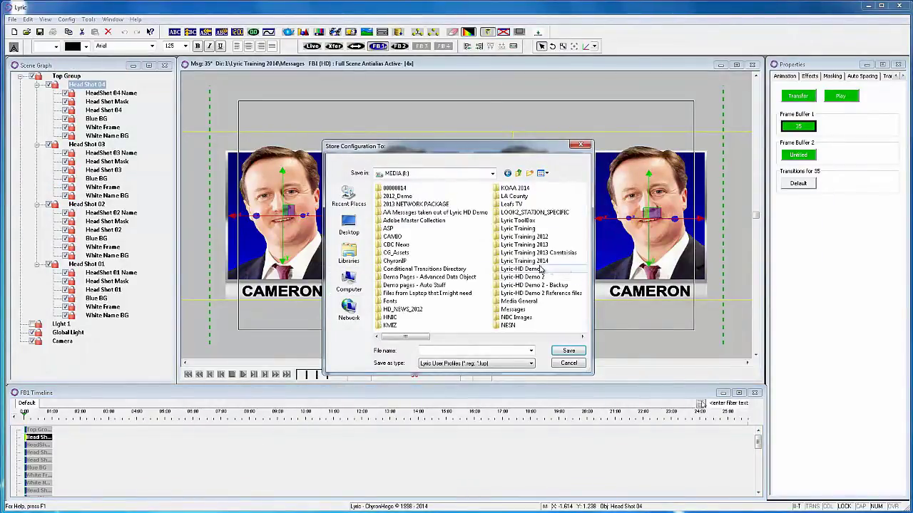
pyautogui.doubleClick(517, 267)
pyautogui.doubleClick(394, 213)
pyautogui.click(403, 216)
pyautogui.click(568, 352)
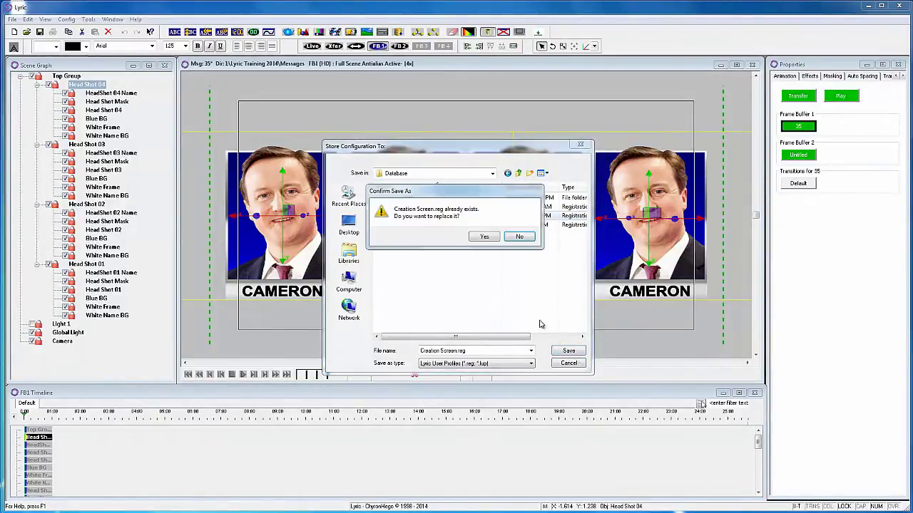
pyautogui.click(485, 237)
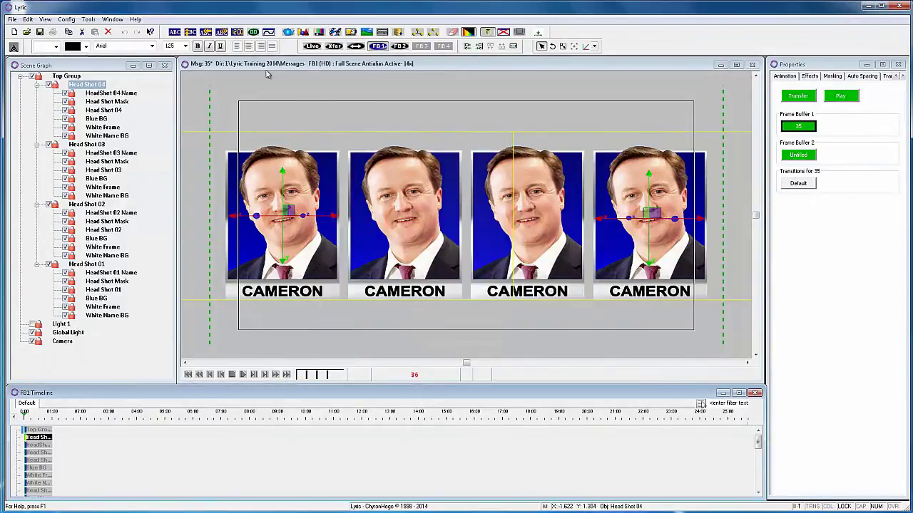
# - Load the user profile 1920 x 1080 canvas.reg from the Database folder
pyautogui.click(66, 20)
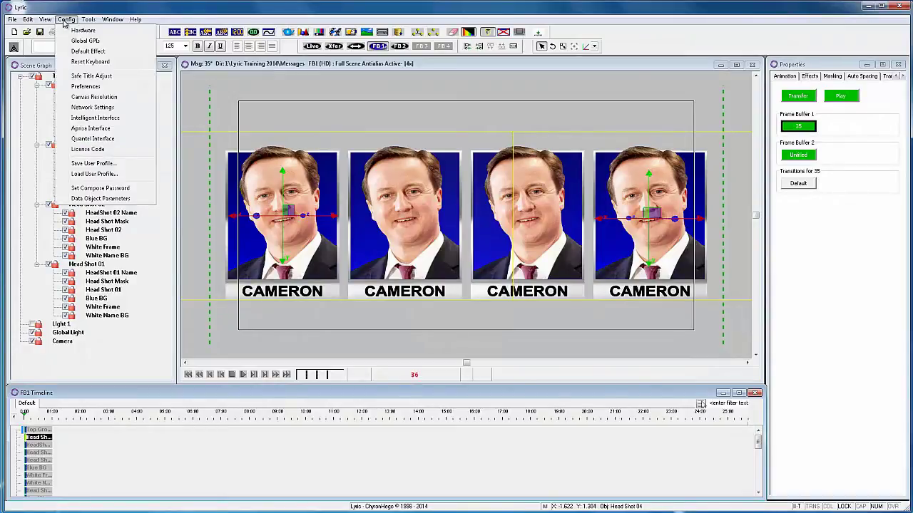
pyautogui.click(89, 175)
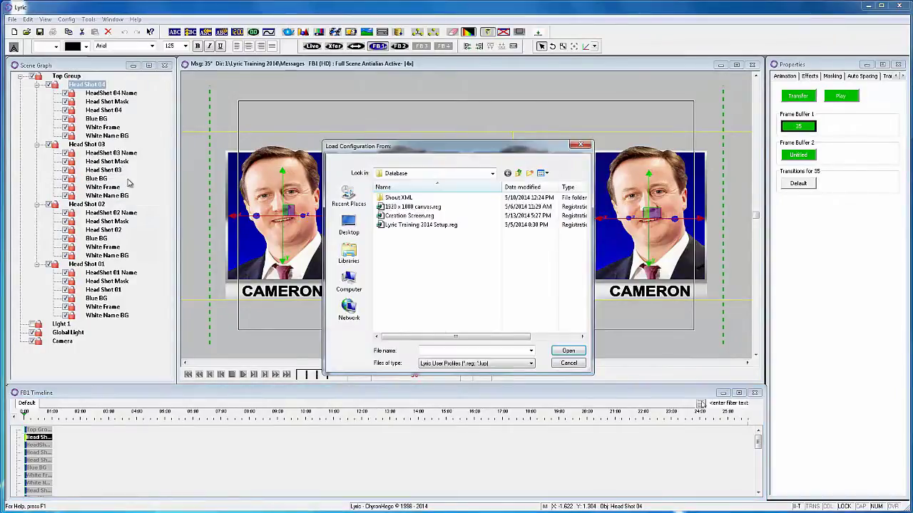
pyautogui.doubleClick(403, 207)
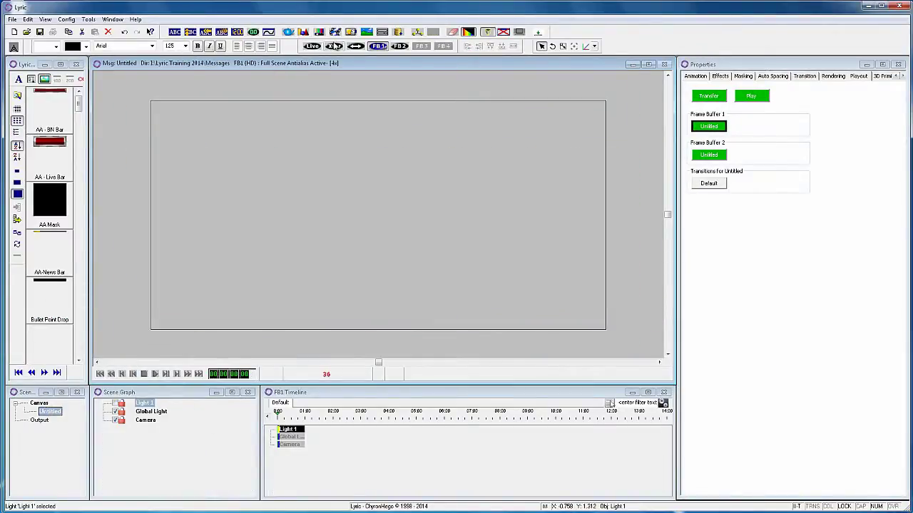
# - Give the Video Object a plugin texture using Video Input 1 (Matrox) as its source
pyautogui.click(334, 45)
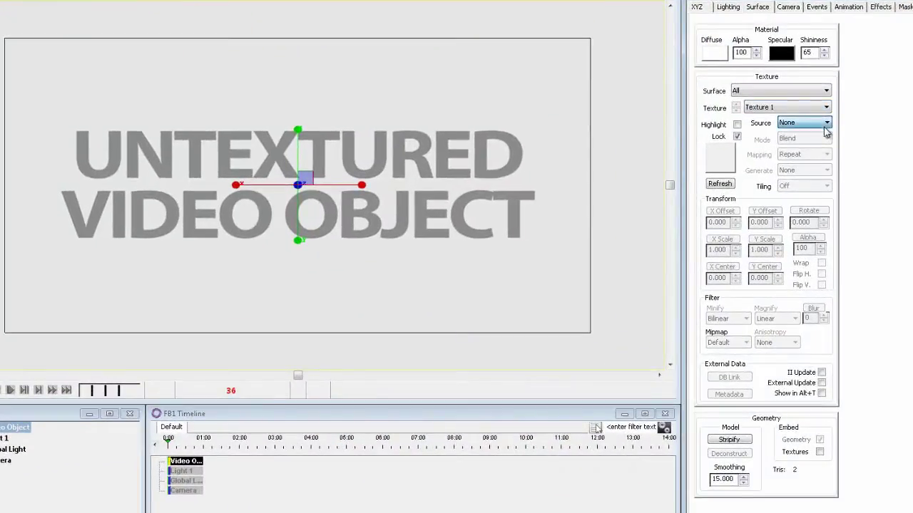
pyautogui.click(825, 126)
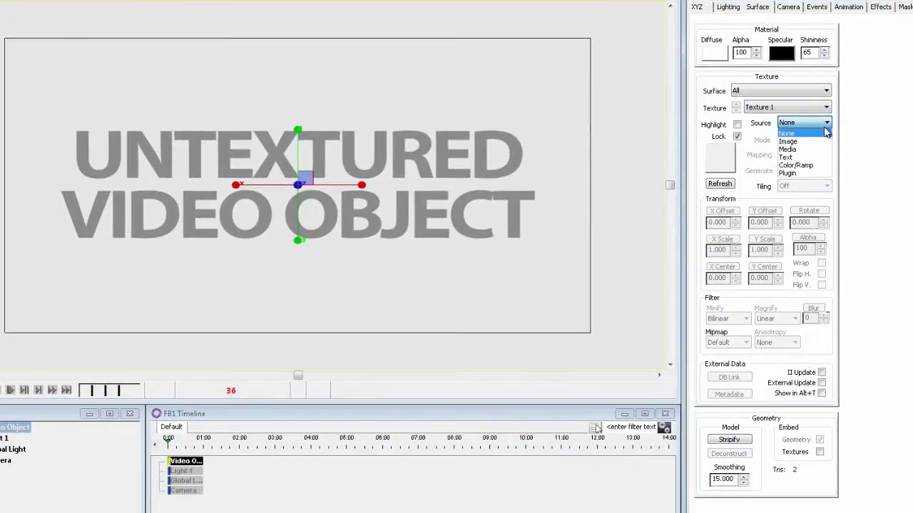
pyautogui.click(789, 175)
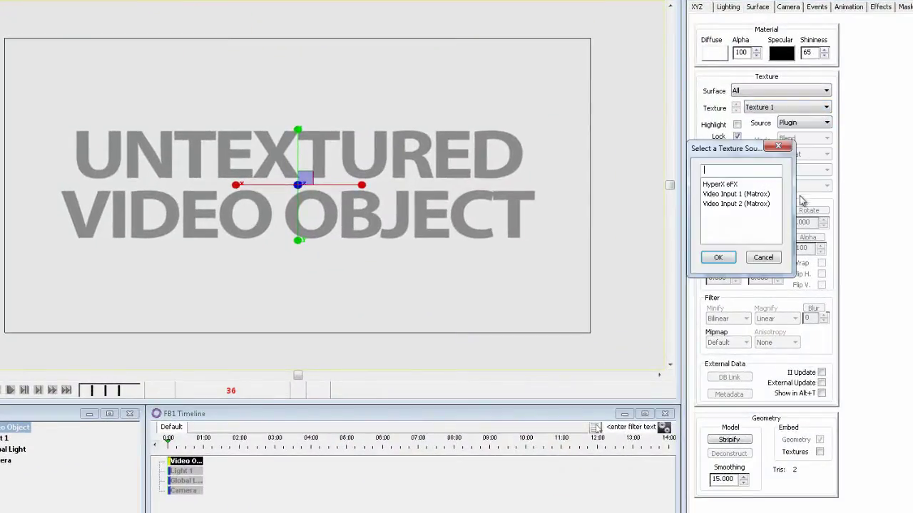
pyautogui.click(741, 194)
pyautogui.click(720, 258)
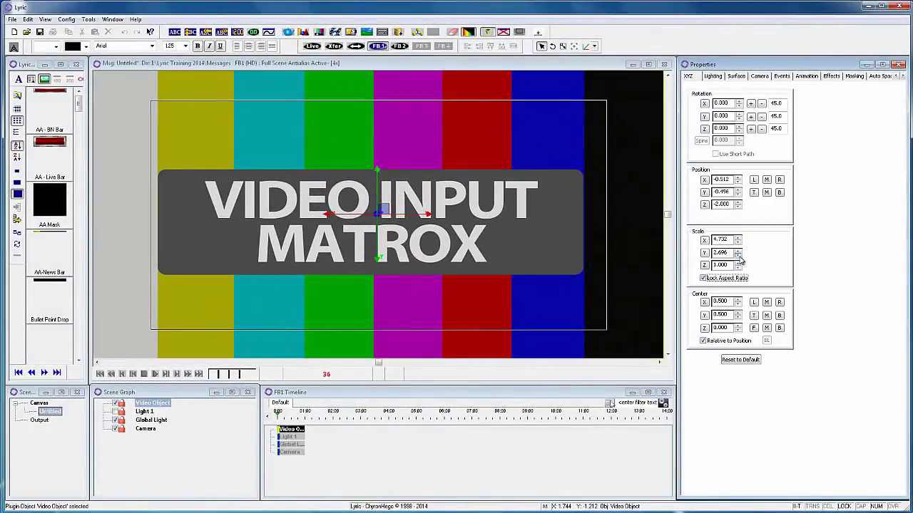
# - Scale the video object down proportionally to 3.077 by 1.796 by 0.100 and rotate it to -25.200 about Y
pyautogui.click(738, 256)
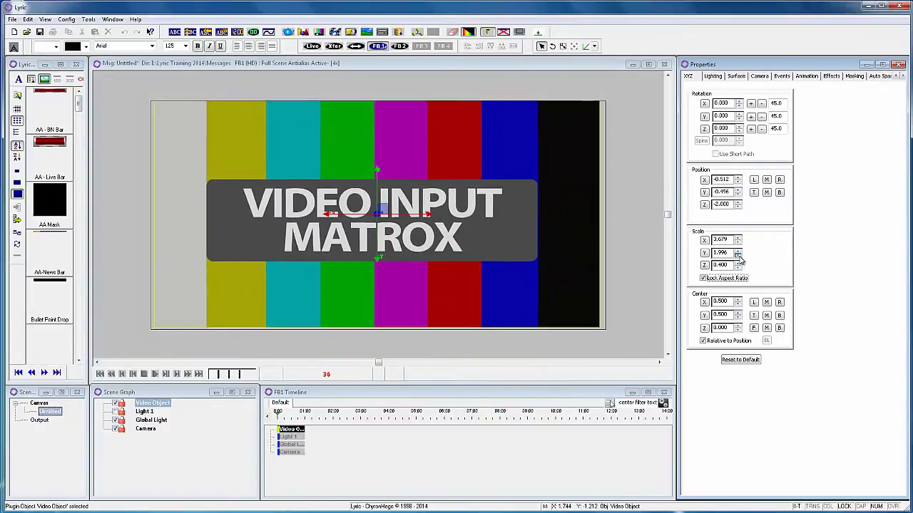
pyautogui.moveTo(730, 117); pyautogui.dragTo(670, 116)
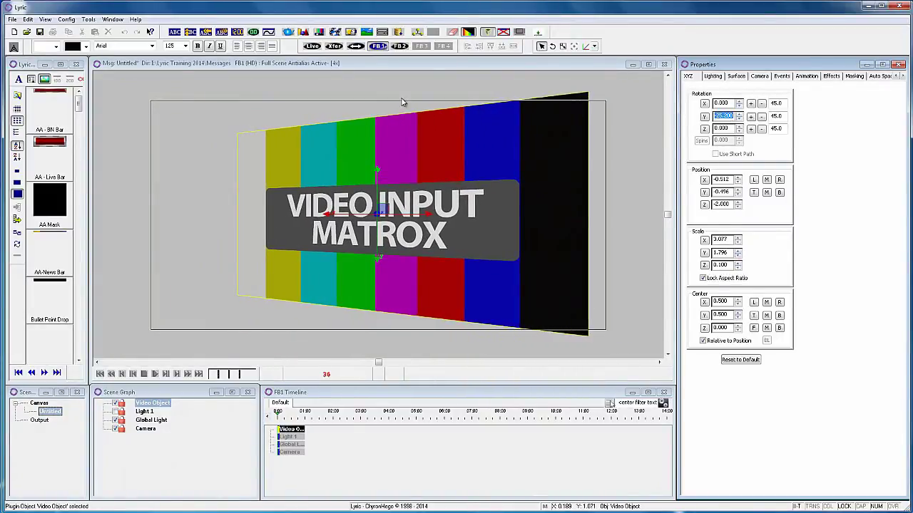
pyautogui.click(241, 65)
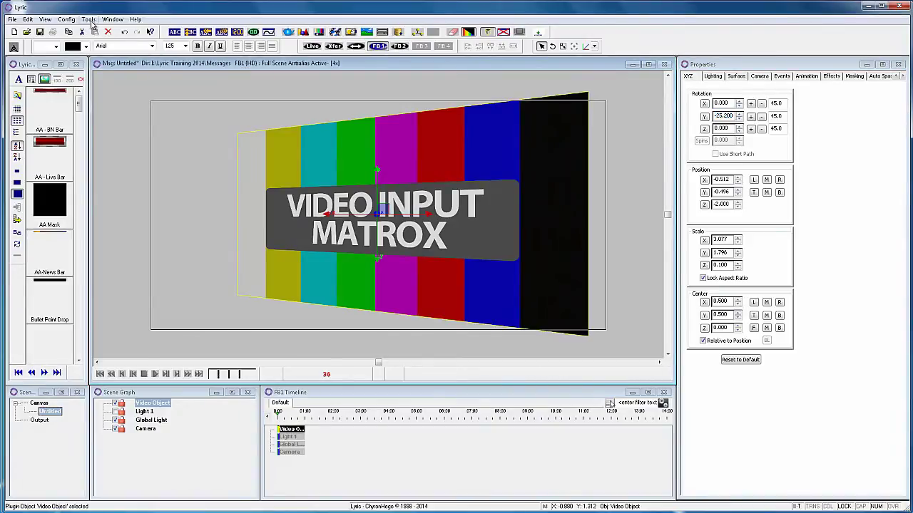
# - Add a Video Mix with the Default preset to the transition using the Matrox Panel
pyautogui.click(87, 20)
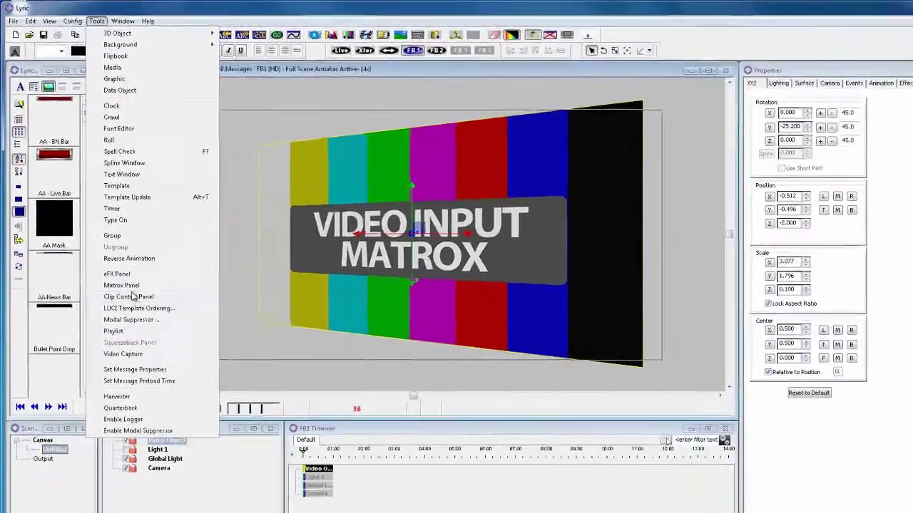
pyautogui.click(127, 286)
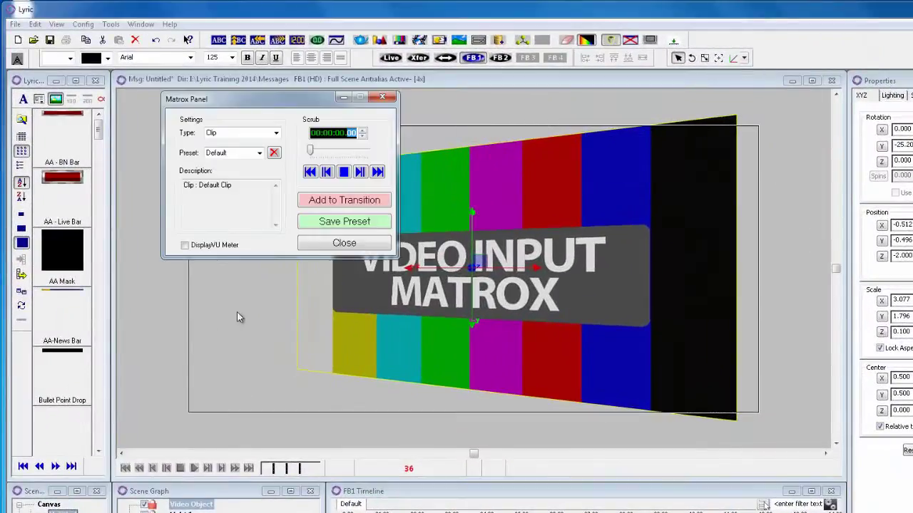
pyautogui.click(275, 132)
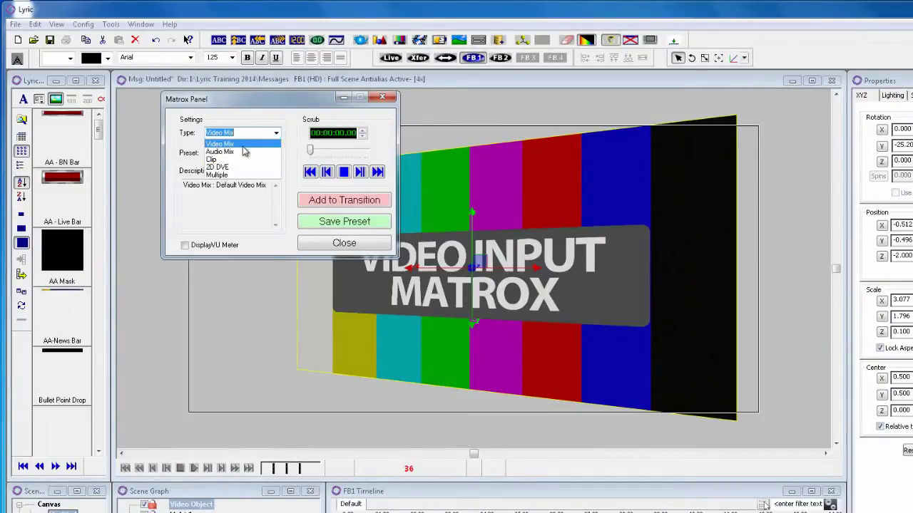
pyautogui.click(229, 166)
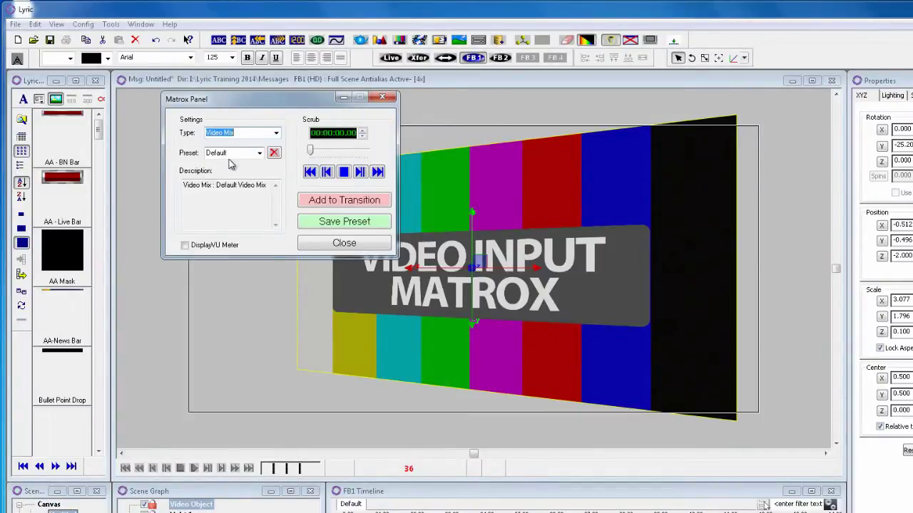
pyautogui.click(342, 202)
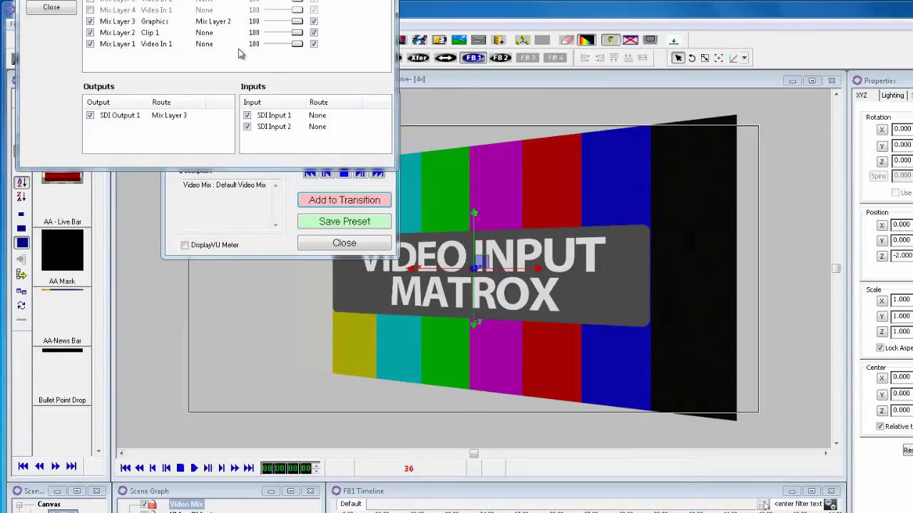
# - Route SDI Input 1 to 3D DVE in the video mix and record the scene as message 39
pyautogui.click(339, 120)
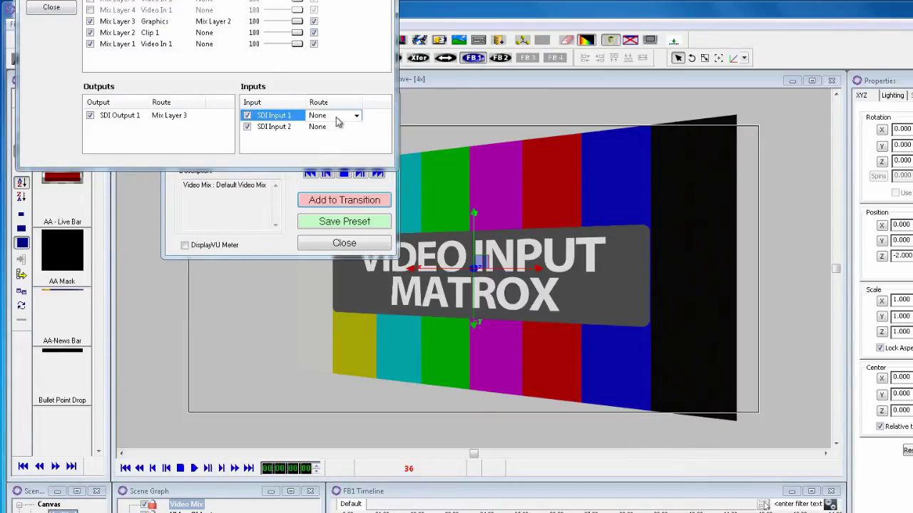
pyautogui.click(357, 116)
pyautogui.click(339, 126)
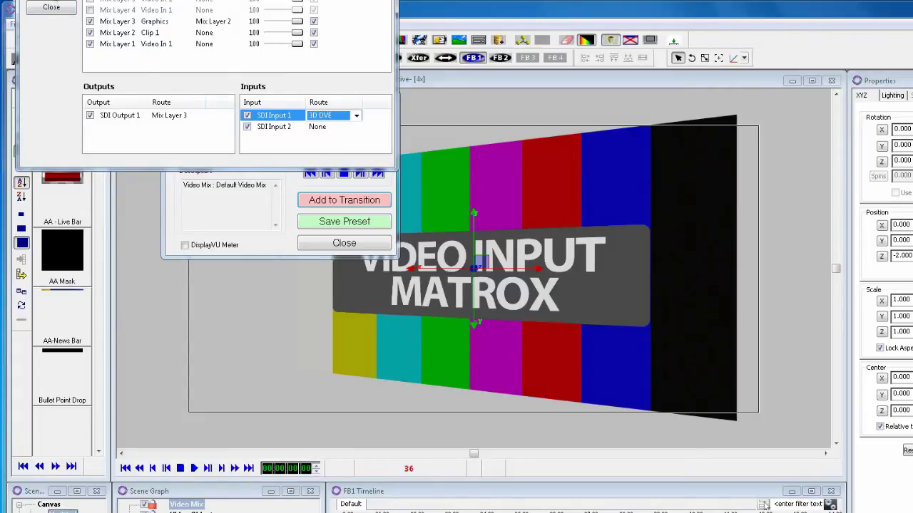
pyautogui.click(62, 0)
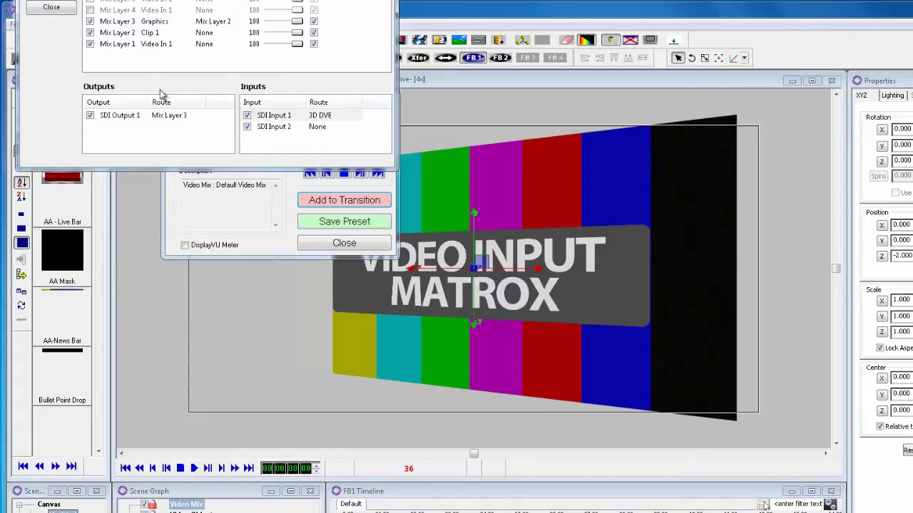
pyautogui.click(57, 9)
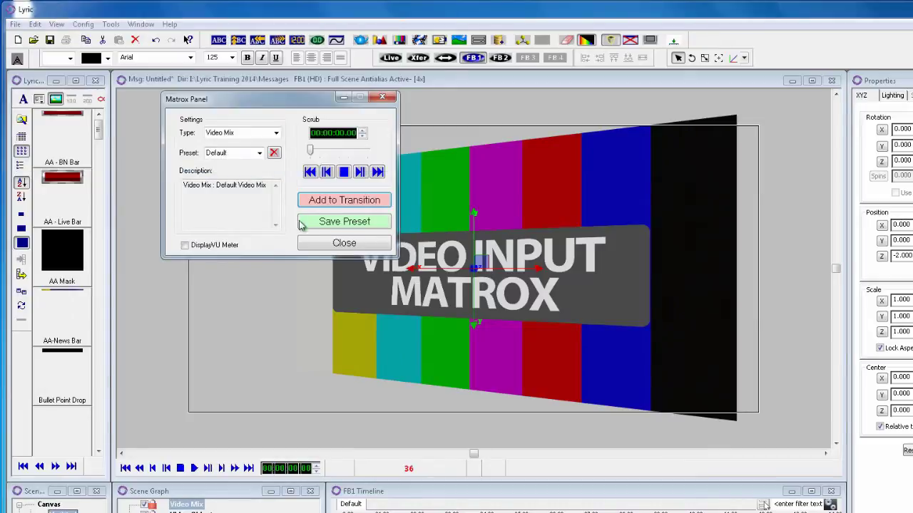
pyautogui.click(341, 244)
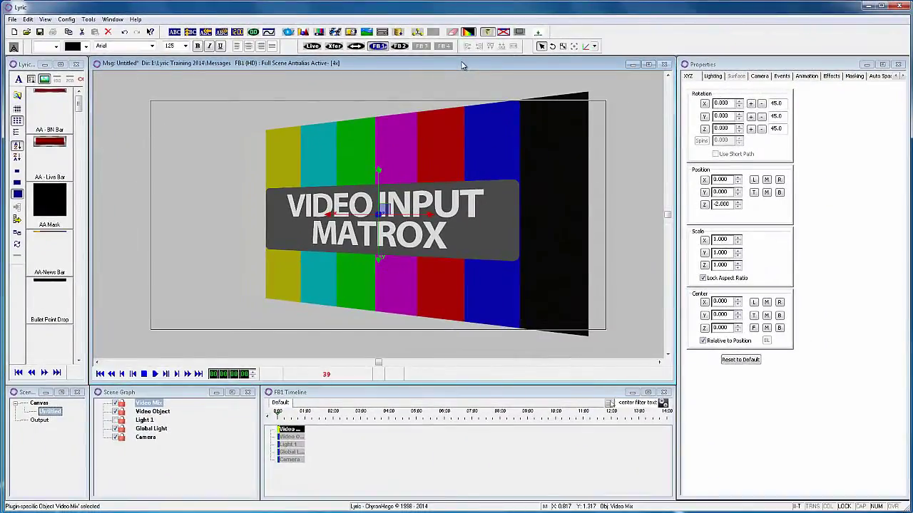
pyautogui.press('KP_Multiply')
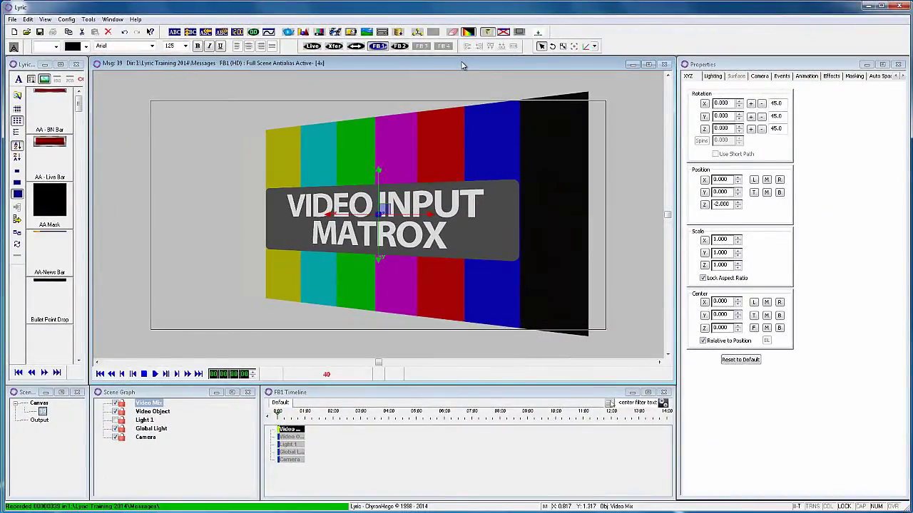
# - Set the Proxy Window Source to Mix in FB1's advanced output configuration and move the Matrox proxy preview away from the canvas centre
pyautogui.click(74, 22)
pyautogui.click(78, 33)
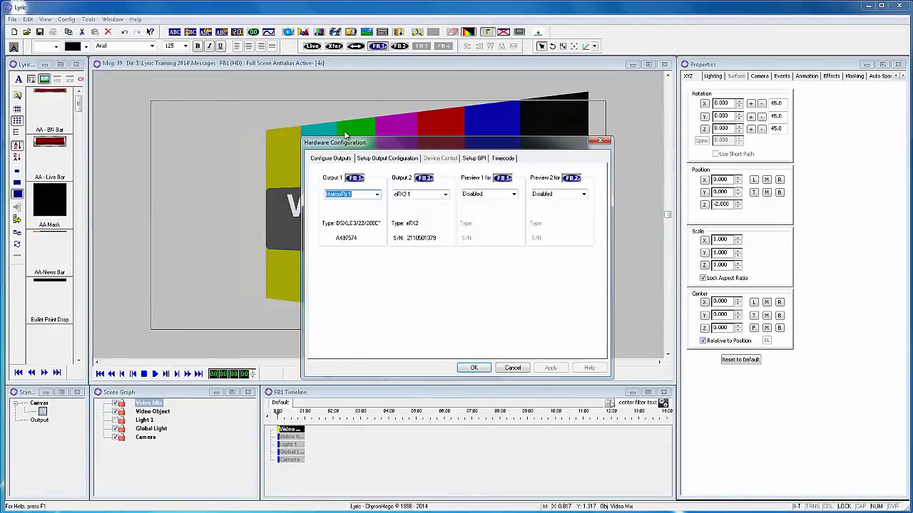
pyautogui.click(411, 159)
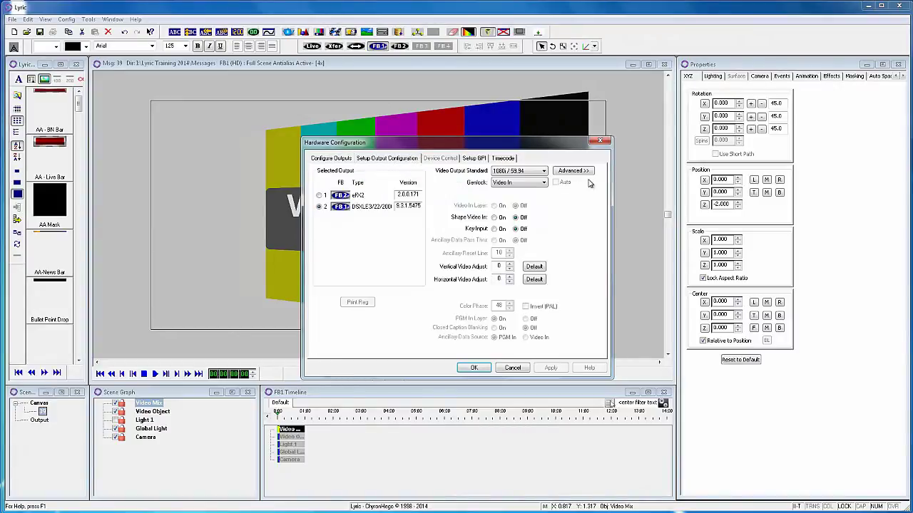
pyautogui.click(577, 174)
pyautogui.click(133, 37)
pyautogui.click(105, 83)
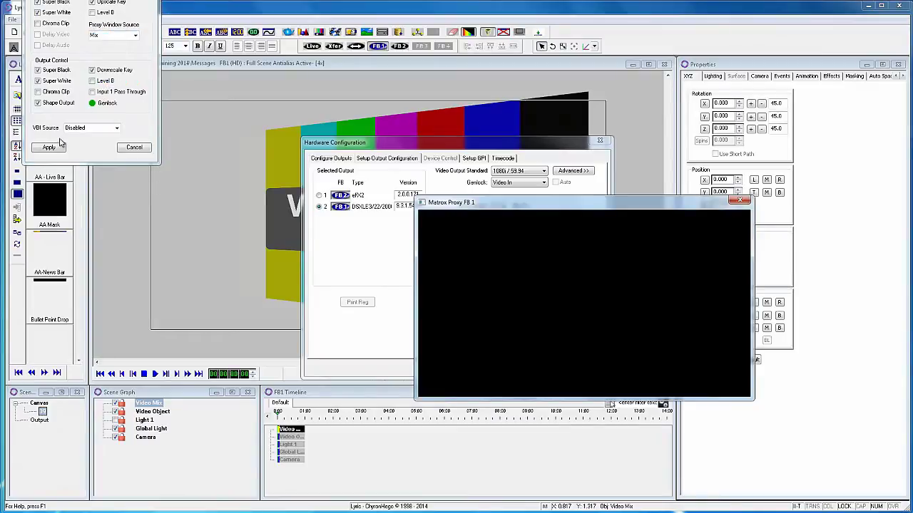
pyautogui.click(60, 146)
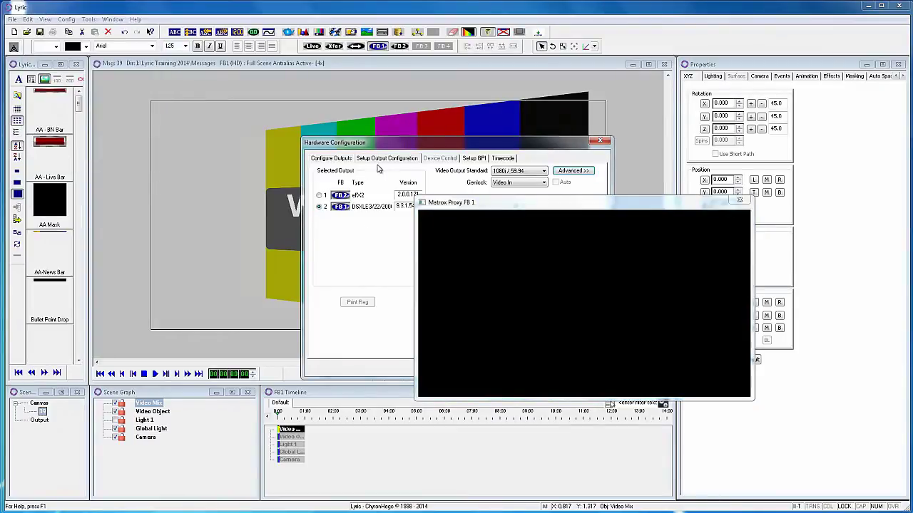
pyautogui.moveTo(387, 144); pyautogui.dragTo(242, 146)
pyautogui.click(313, 361)
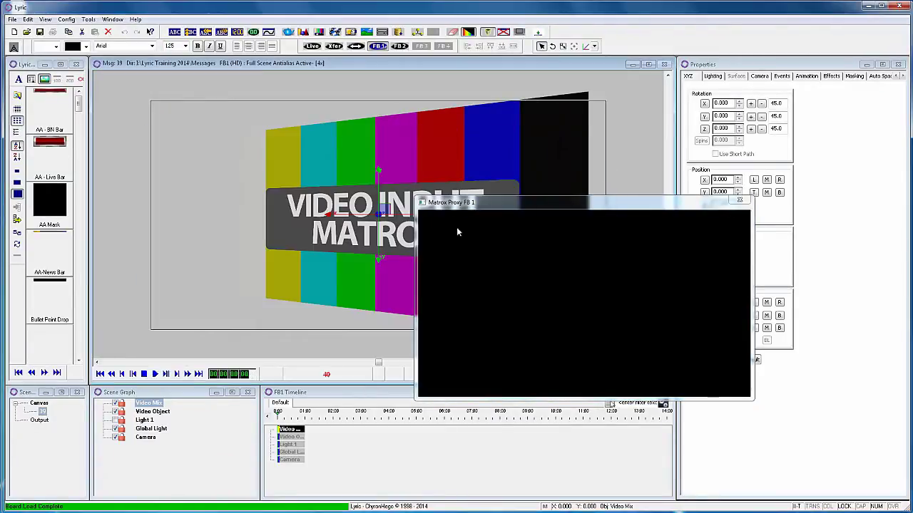
pyautogui.moveTo(459, 201); pyautogui.dragTo(512, 252)
pyautogui.click(391, 58)
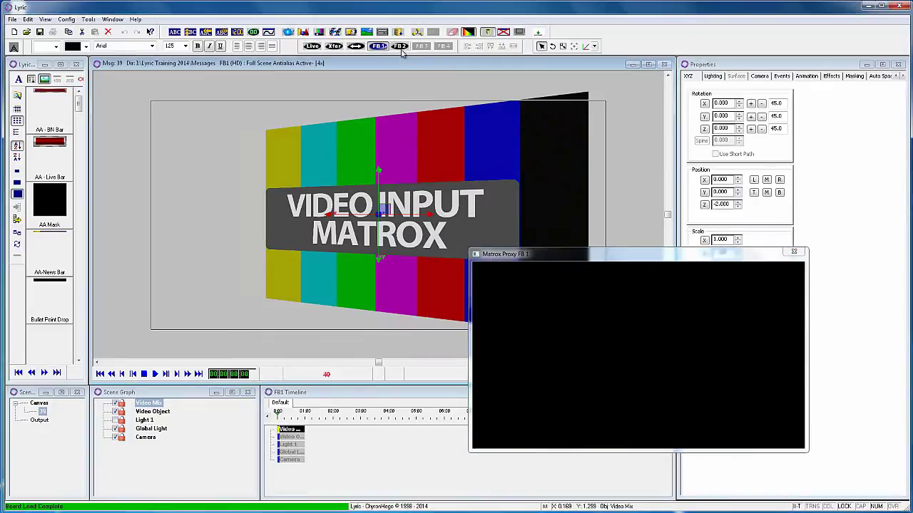
# - Add an empty 2D text window with Continuous Update turned on and move it below the visible canvas
pyautogui.click(174, 32)
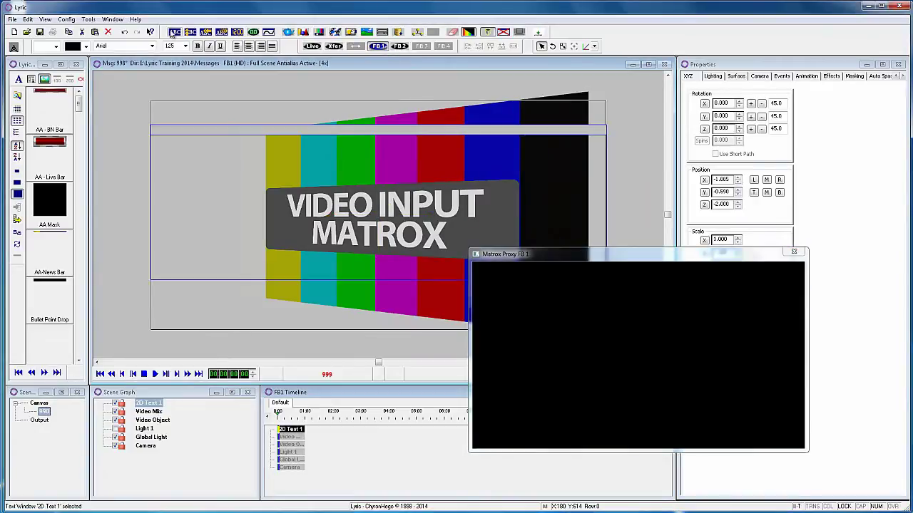
pyautogui.rightClick(808, 139)
pyautogui.click(843, 276)
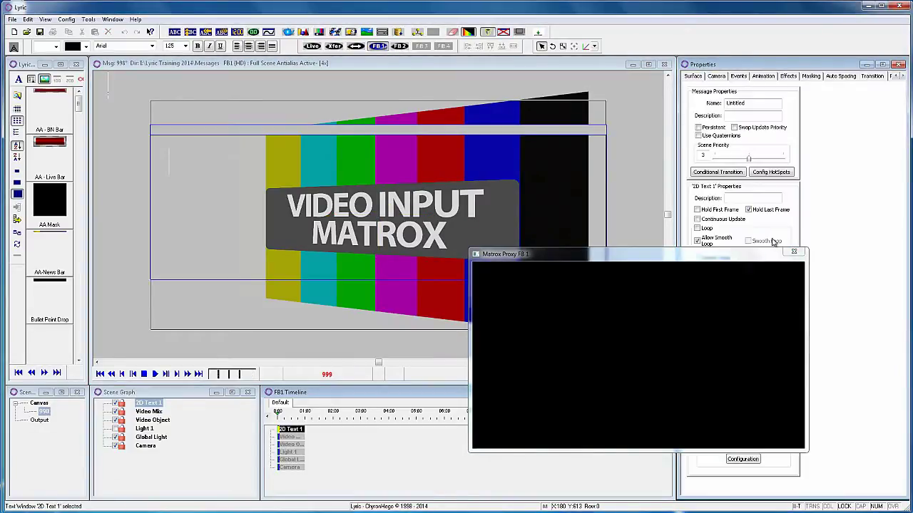
pyautogui.click(507, 66)
pyautogui.click(374, 132)
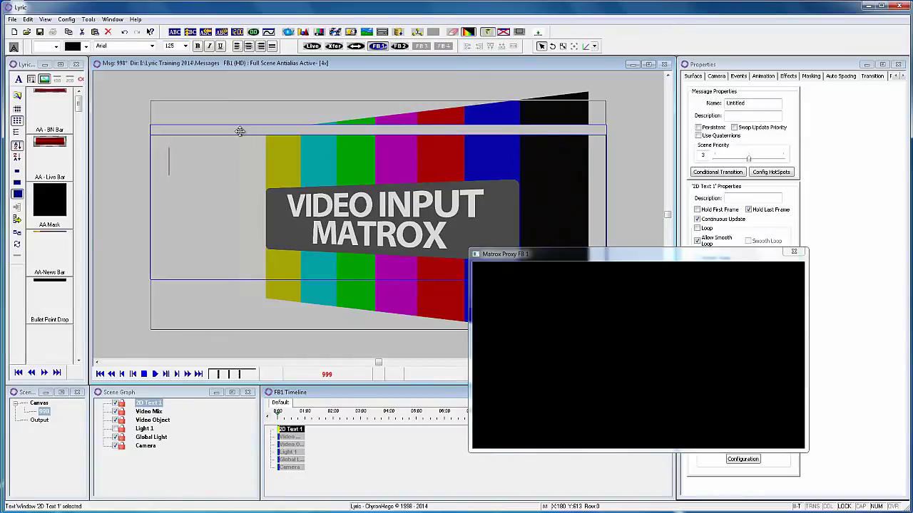
pyautogui.moveTo(240, 130); pyautogui.dragTo(183, 372)
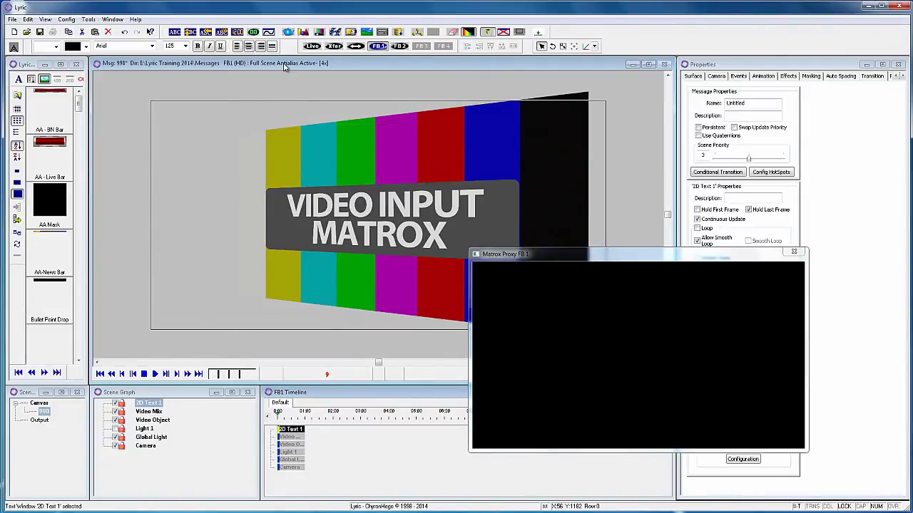
# - Save the scene as message 998 and play it out to check the live video in the Matrox proxy window
pyautogui.hotkey('ctrl', 's')
pyautogui.press('Return')
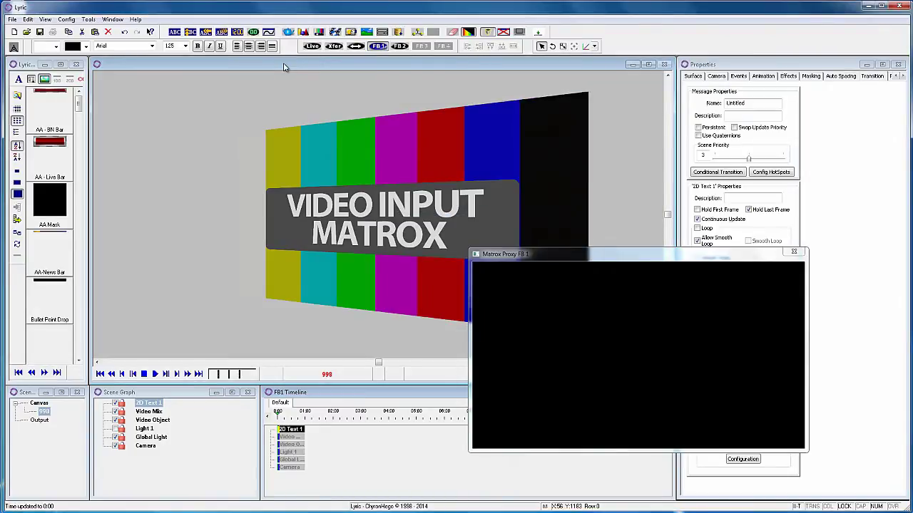
pyautogui.press('F12')
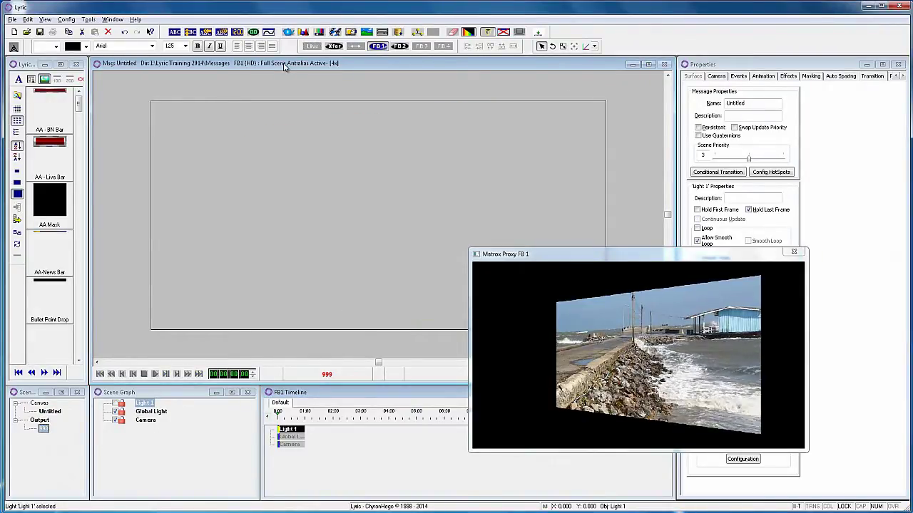
pyautogui.press('F12')
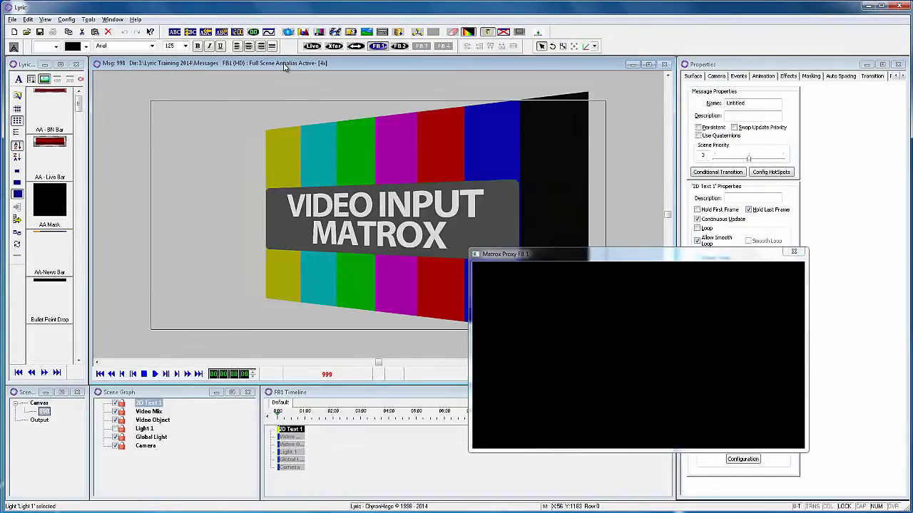
# - Animate the Video Object over 03:00 to position X -0.052 and Y rotation 34.600, and play the message out from its start
pyautogui.click(271, 296)
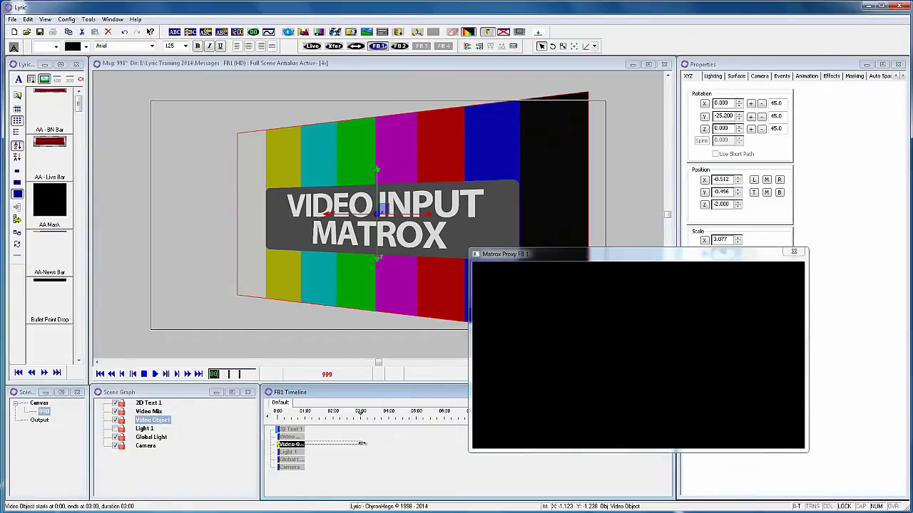
pyautogui.moveTo(362, 443); pyautogui.dragTo(362, 445)
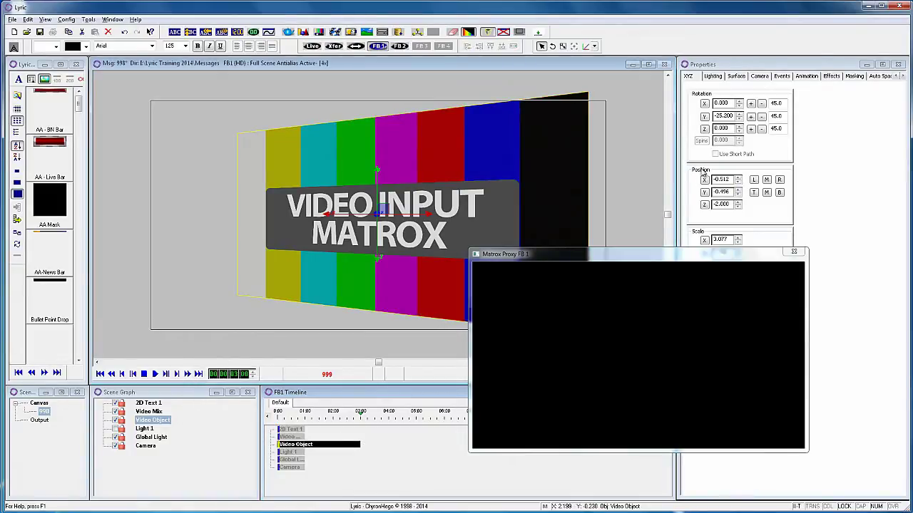
pyautogui.moveTo(716, 111); pyautogui.dragTo(724, 180)
pyautogui.moveTo(721, 117); pyautogui.dragTo(771, 119)
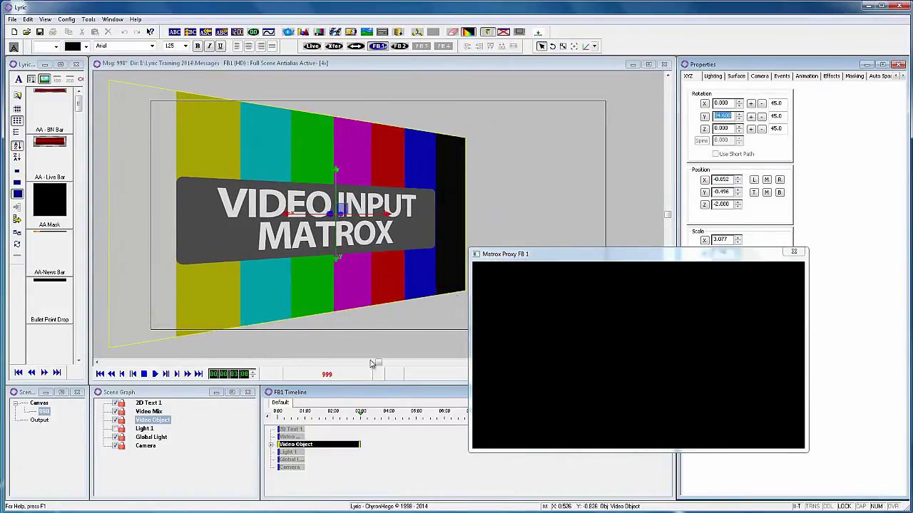
pyautogui.click(100, 374)
pyautogui.press('F12')
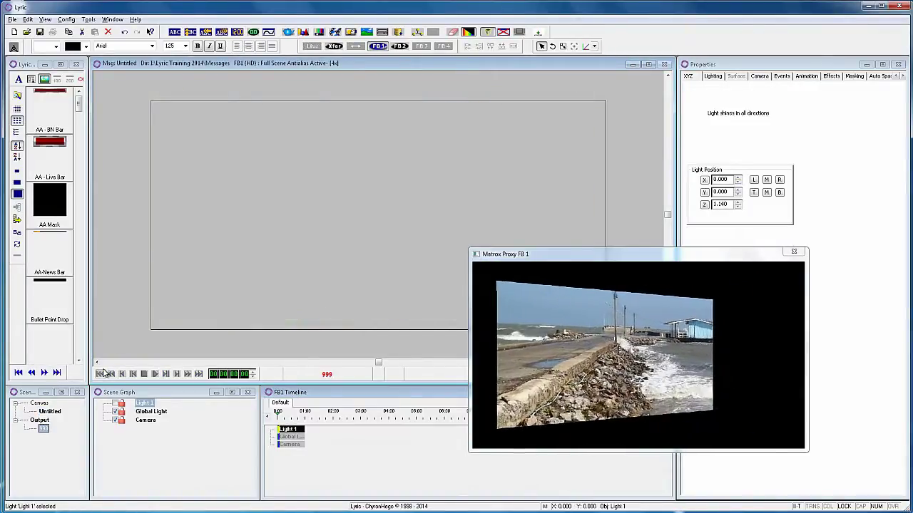
# - Add the default 2D DVE preset to the transition from the Matrox Panel
pyautogui.click(88, 19)
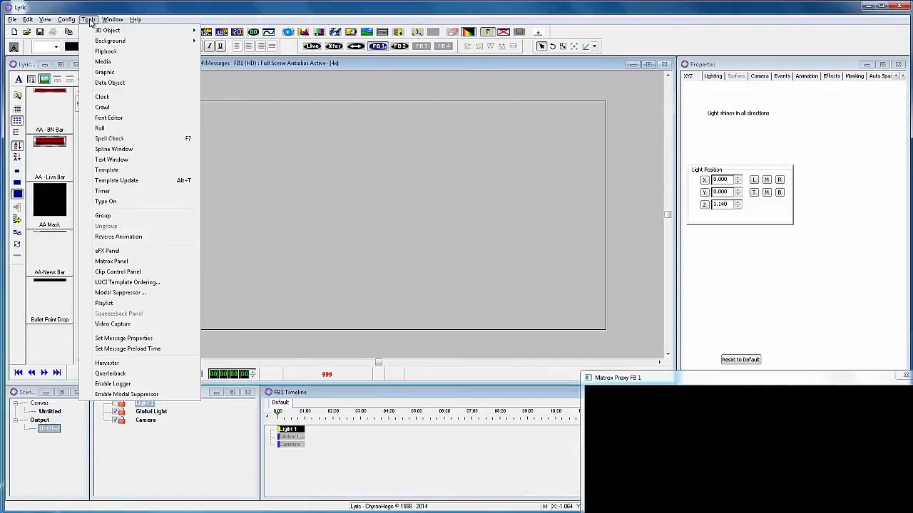
pyautogui.click(114, 262)
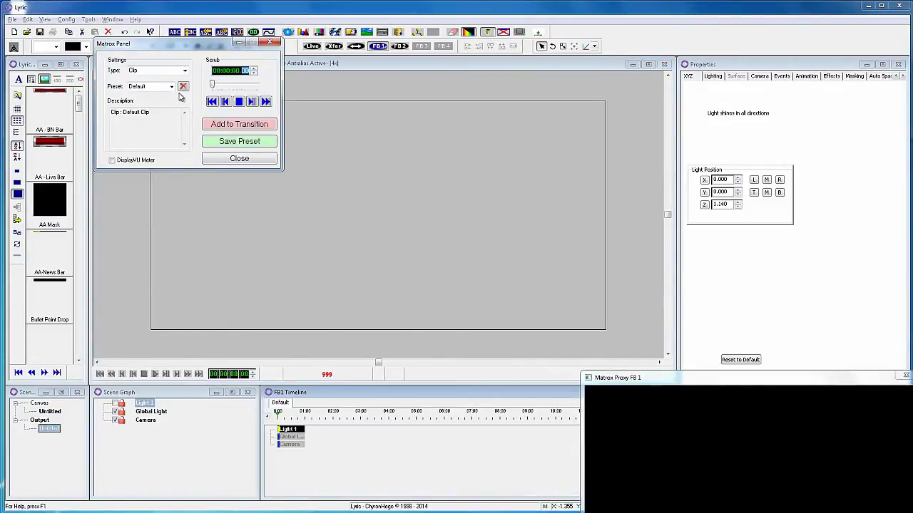
pyautogui.click(185, 71)
pyautogui.click(147, 104)
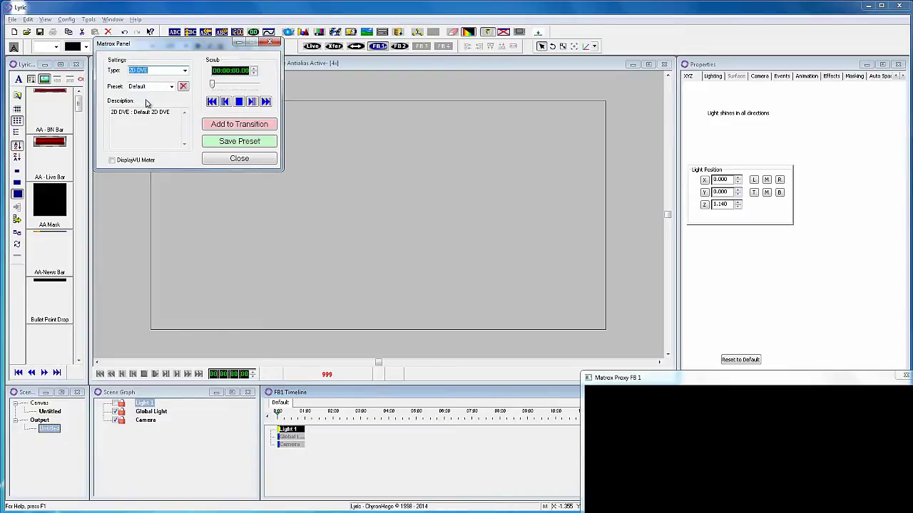
pyautogui.click(238, 125)
# - Assign DVE 1 to the 2D DVE, apply it, and close the DVE control and the Matrox Panel
pyautogui.click(83, 24)
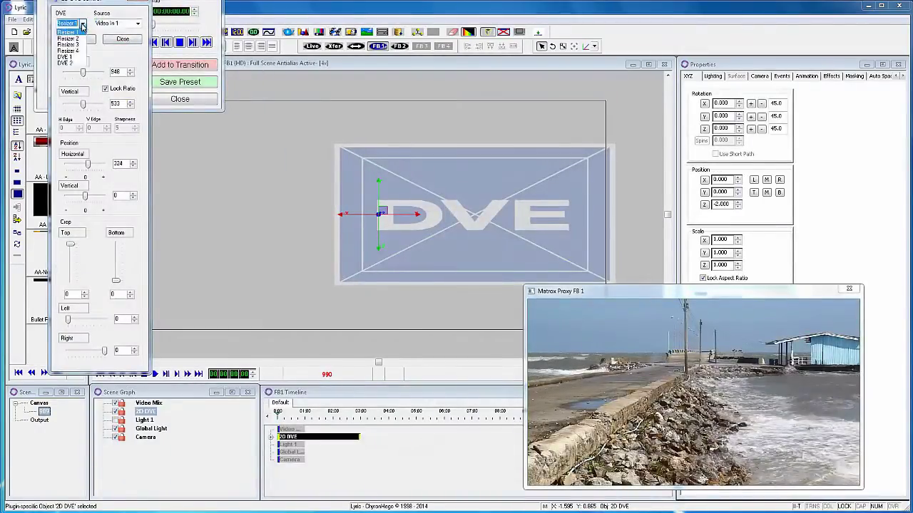
pyautogui.click(65, 56)
pyautogui.click(77, 39)
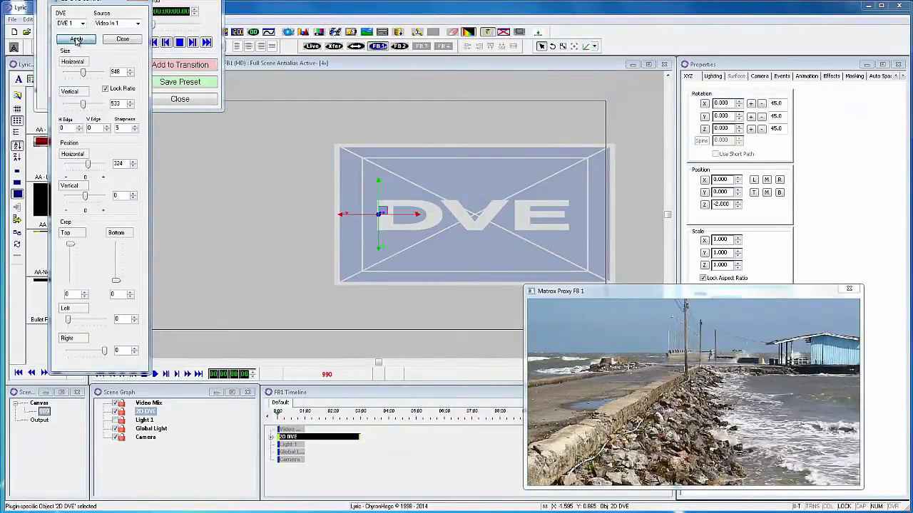
pyautogui.click(123, 39)
pyautogui.click(181, 100)
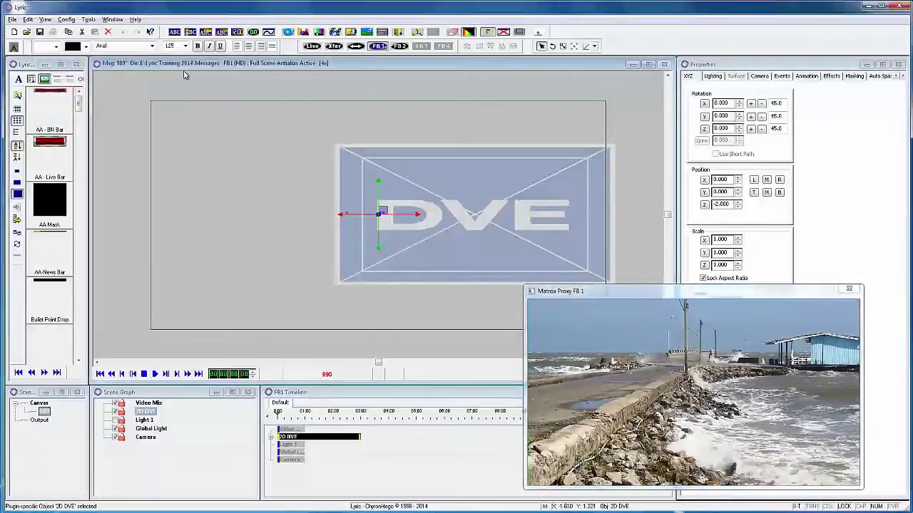
# - Record the DVE scene as message 989, play it out, and recall it to the canvas
pyautogui.hotkey('ctrl', 's')
pyautogui.press('Return')
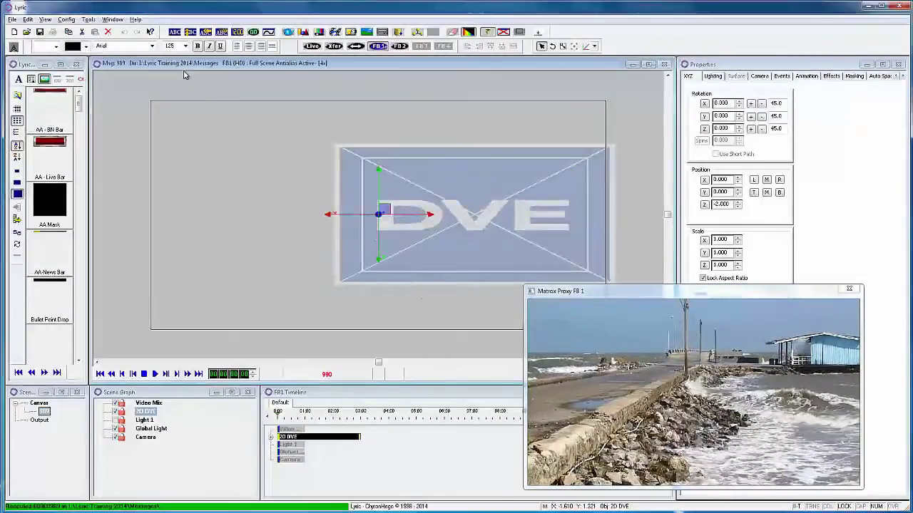
pyautogui.press('F12')
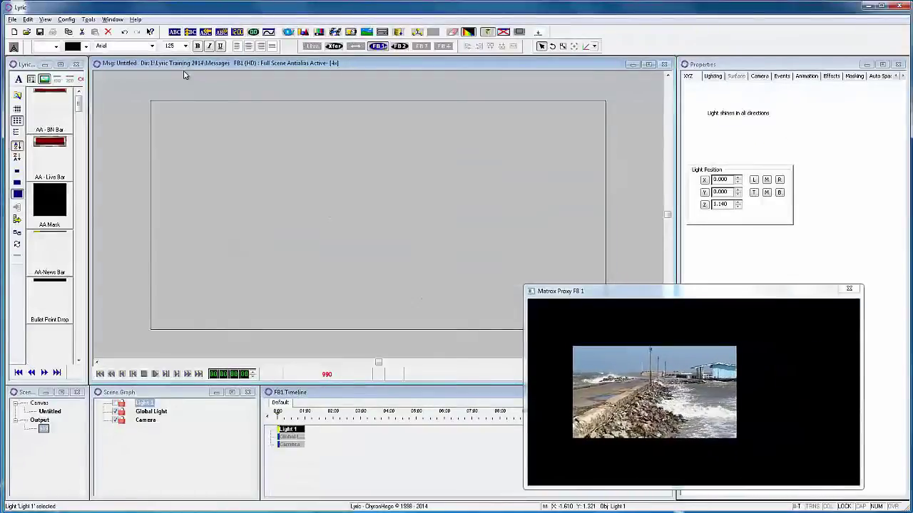
pyautogui.press('KP_Subtract')
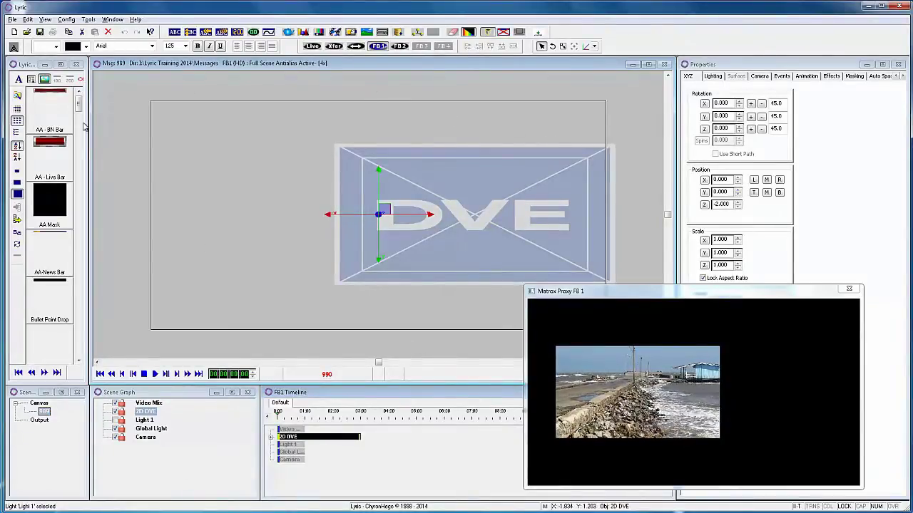
# - Add the AA - BN Bar image along the DVE's lower edge and extend its timeline duration to 03:00
pyautogui.click(62, 165)
pyautogui.doubleClick(51, 113)
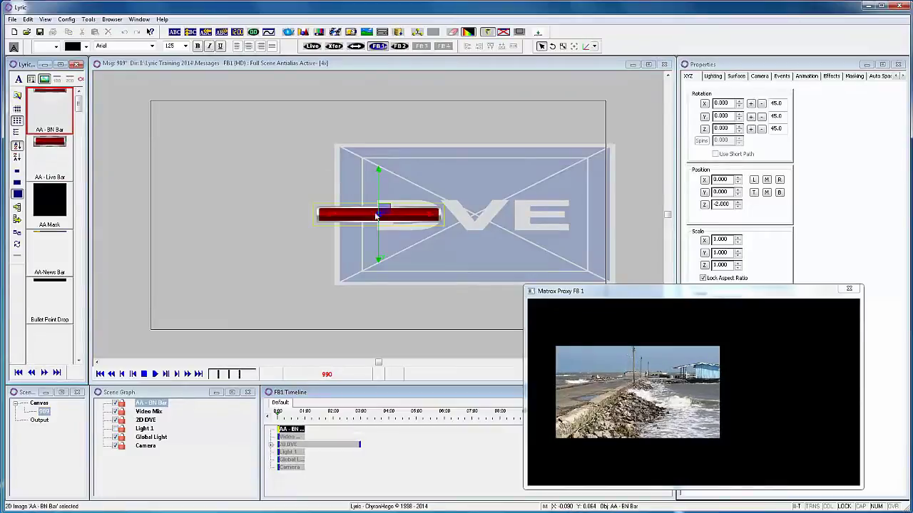
pyautogui.moveTo(393, 214); pyautogui.dragTo(462, 303)
pyautogui.moveTo(305, 429); pyautogui.dragTo(361, 428)
# - Animate the red bar's X position to follow the DVE, starting from 0.702, and save and play out message 989
pyautogui.click(199, 374)
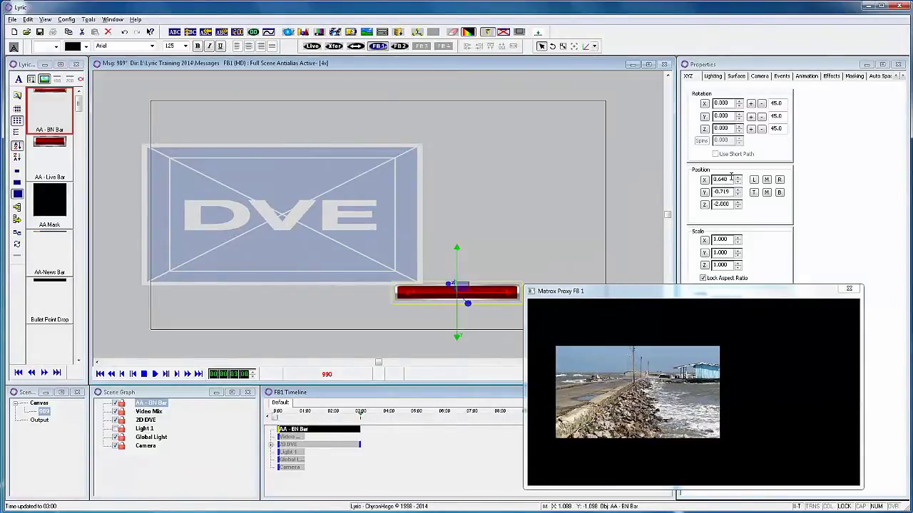
pyautogui.moveTo(731, 177); pyautogui.dragTo(386, 166)
pyautogui.moveTo(361, 414); pyautogui.dragTo(236, 412)
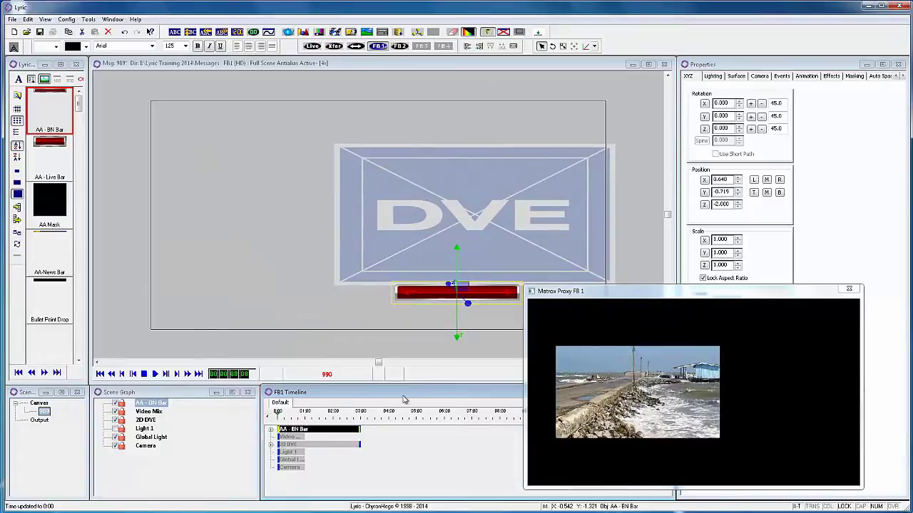
pyautogui.moveTo(720, 181); pyautogui.dragTo(752, 186)
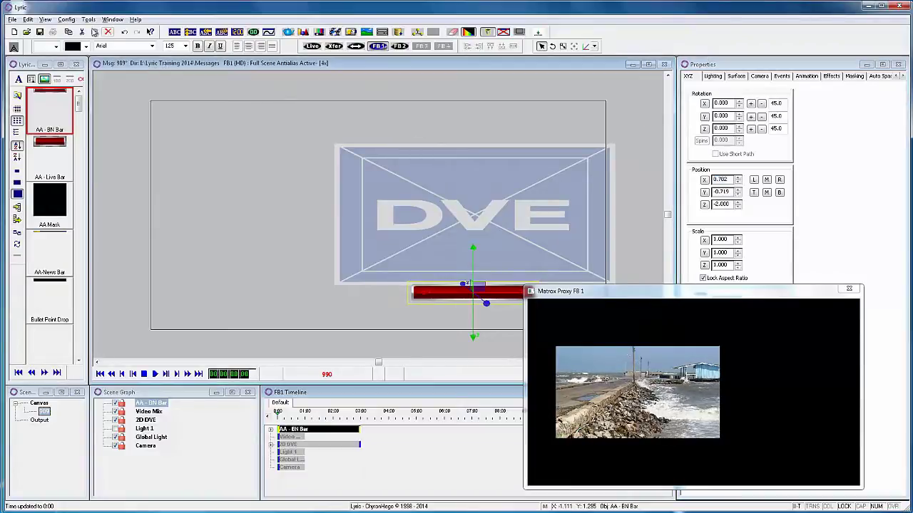
pyautogui.click(40, 32)
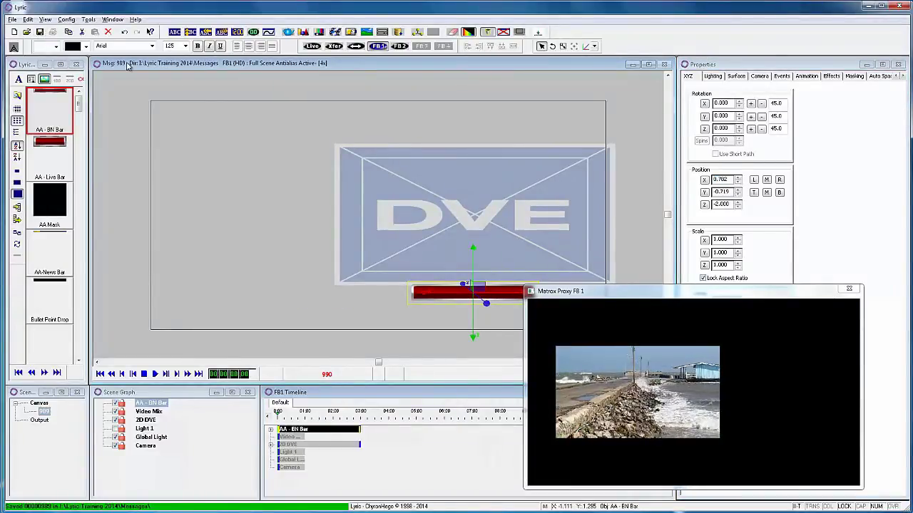
pyautogui.hotkey('ctrl', 'n')
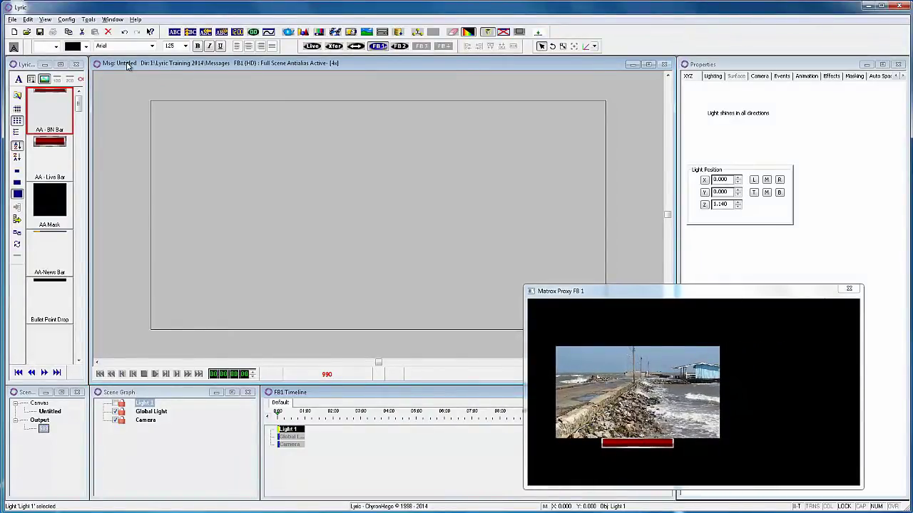
# - Set the Proxy Window Source to Mix in FB1's advanced output settings and accept the hardware configuration
pyautogui.click(65, 20)
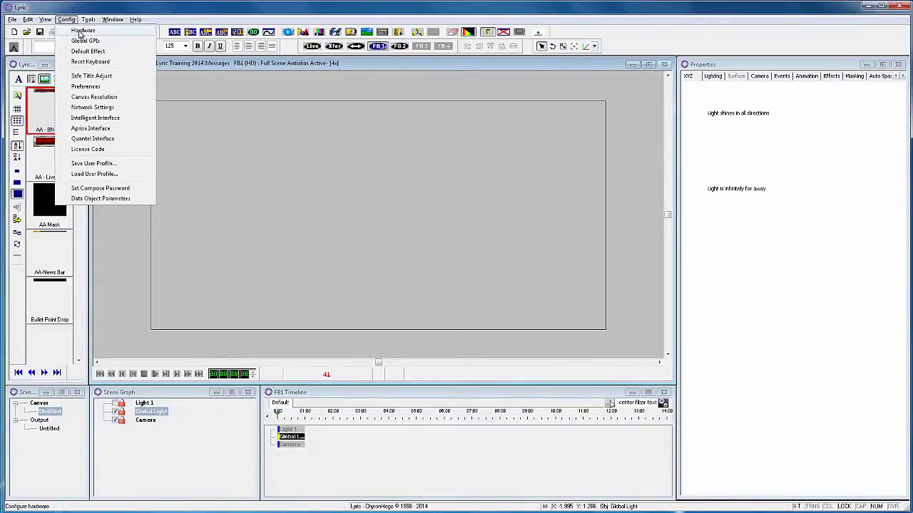
pyautogui.click(80, 32)
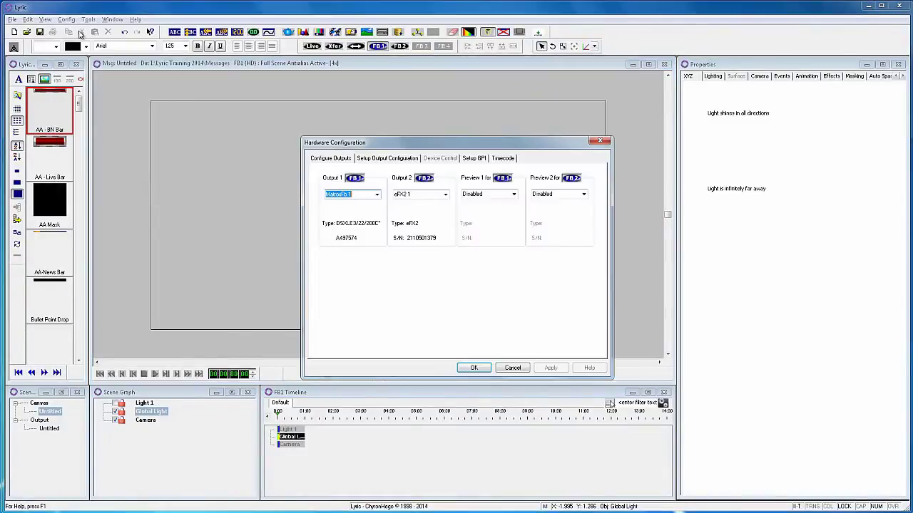
pyautogui.click(377, 162)
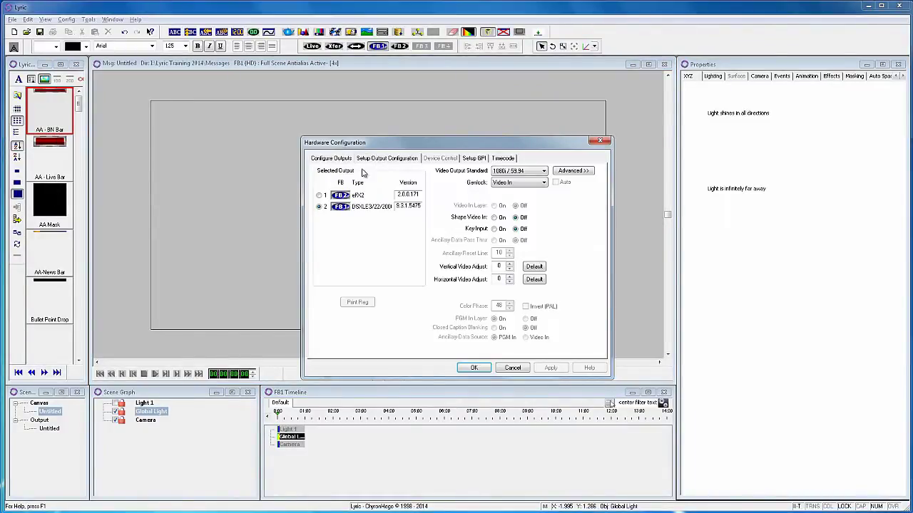
pyautogui.click(589, 171)
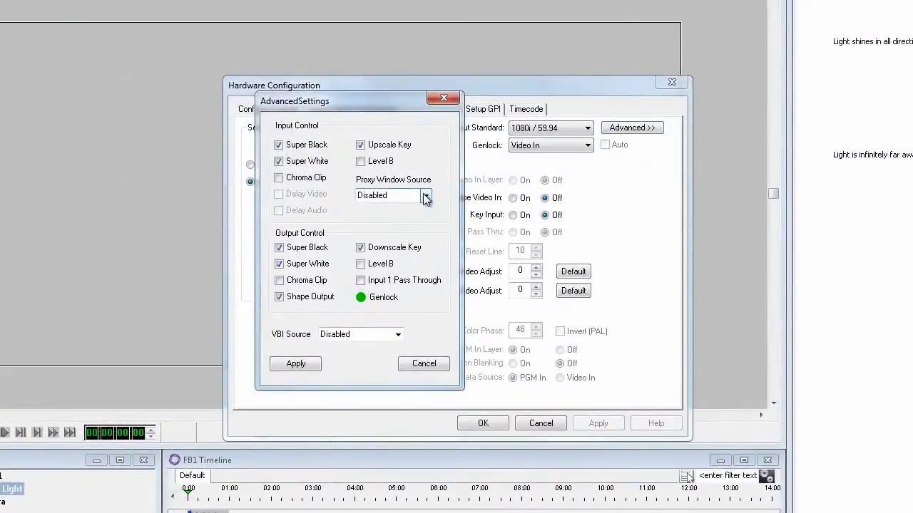
pyautogui.click(425, 196)
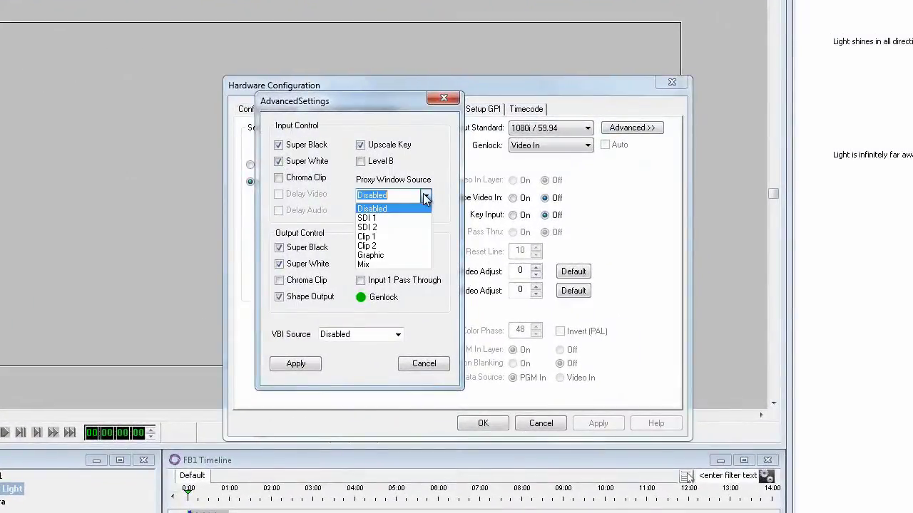
pyautogui.click(362, 265)
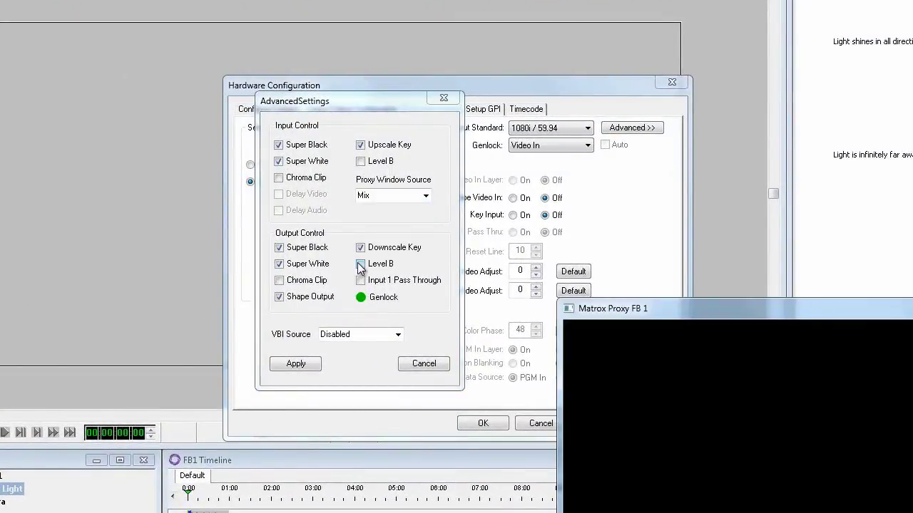
pyautogui.click(424, 364)
pyautogui.click(483, 423)
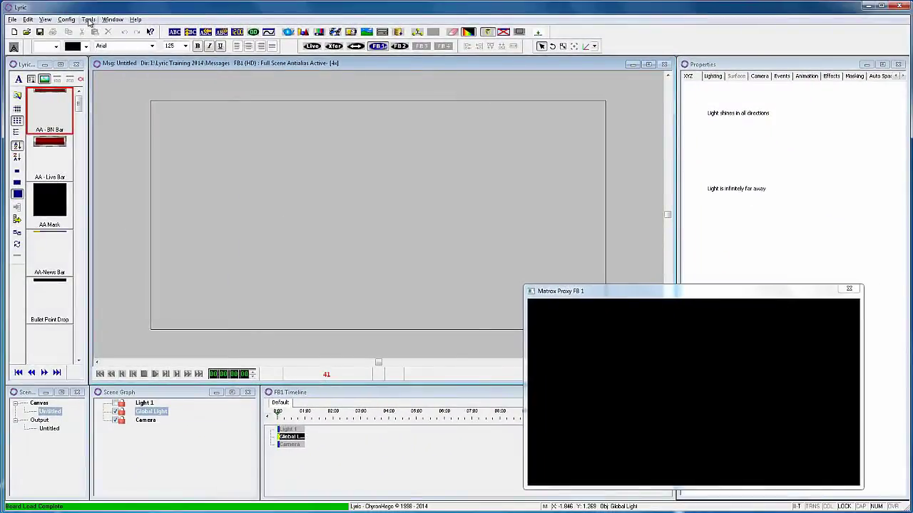
# - Open Video Capture and set the capture file to Sports Interstitial in the Lyric Training 2014 Movies folder
pyautogui.click(89, 19)
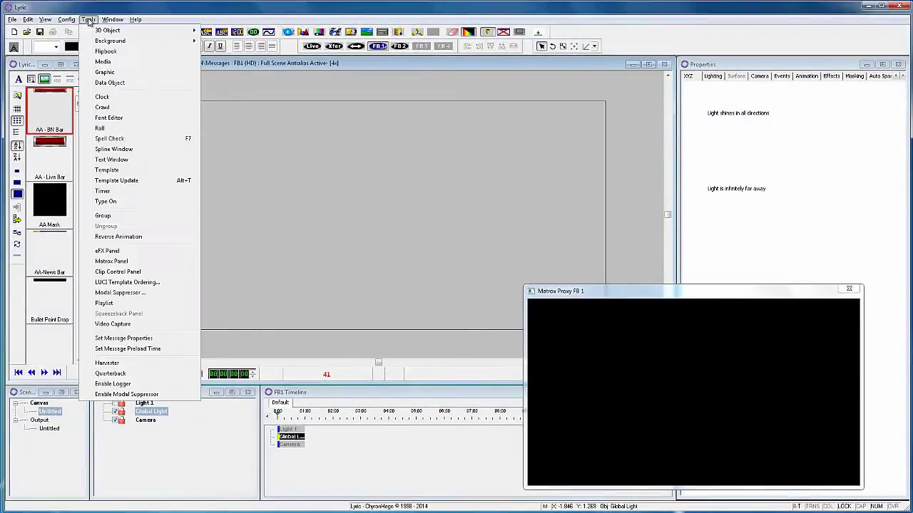
pyautogui.click(124, 325)
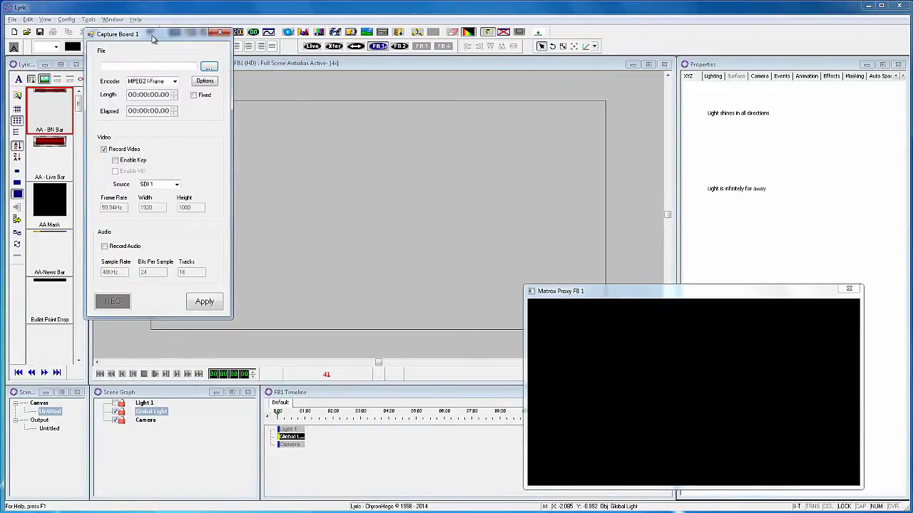
pyautogui.moveTo(150, 39); pyautogui.dragTo(316, 116)
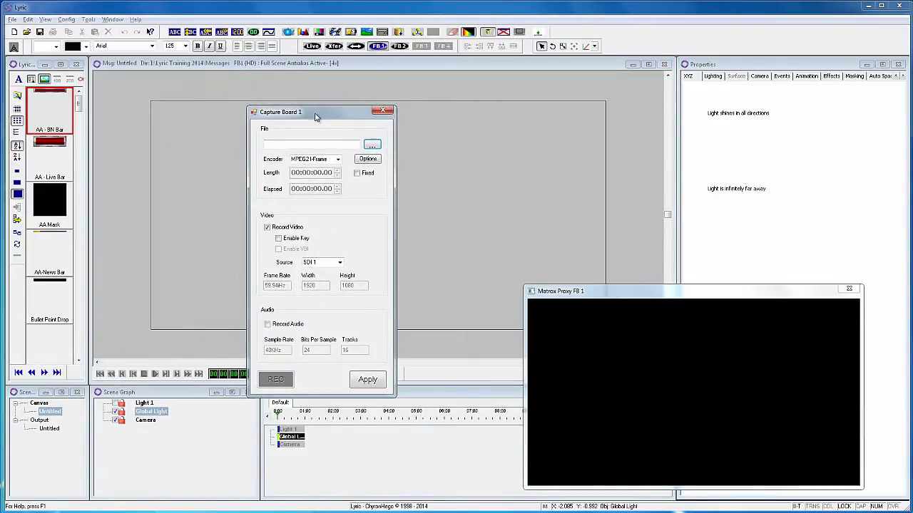
pyautogui.click(372, 145)
pyautogui.click(254, 452)
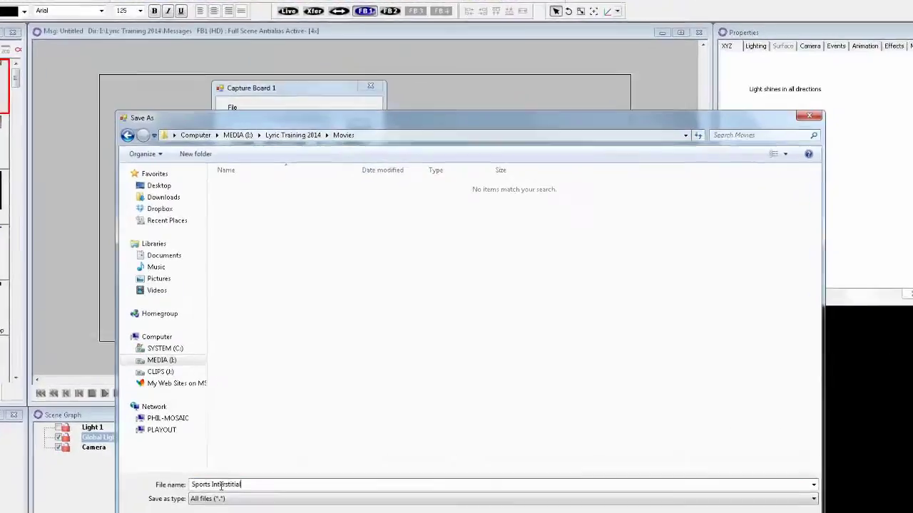
pyautogui.press('Return')
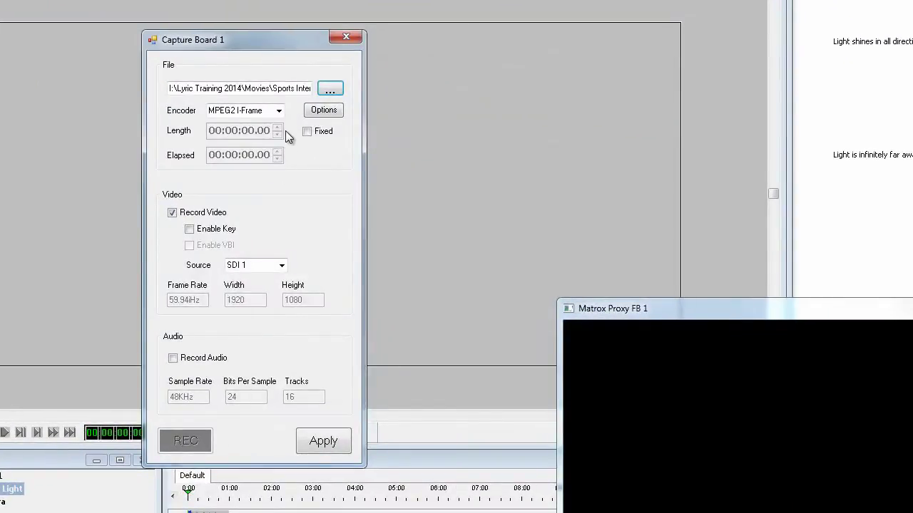
# - Set the capture encoder to ProRes and the video source to Compositor, and apply the capture settings
pyautogui.click(279, 112)
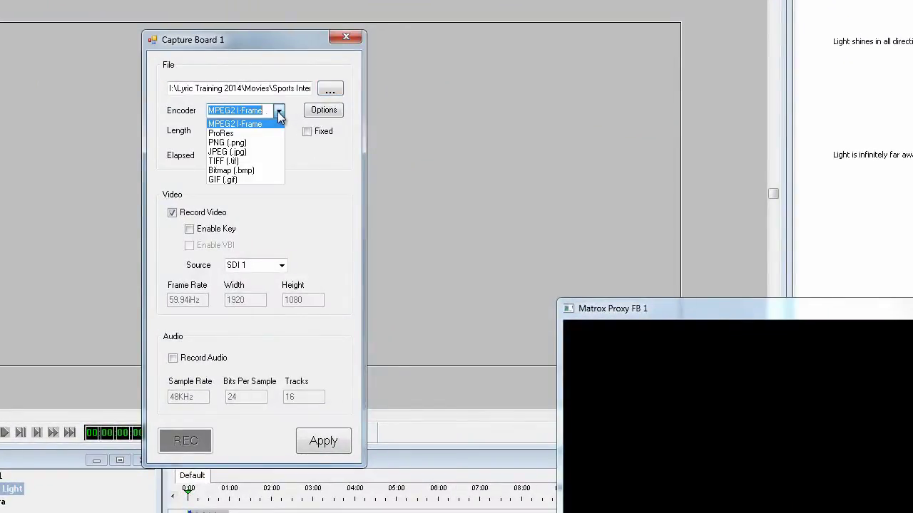
pyautogui.click(236, 134)
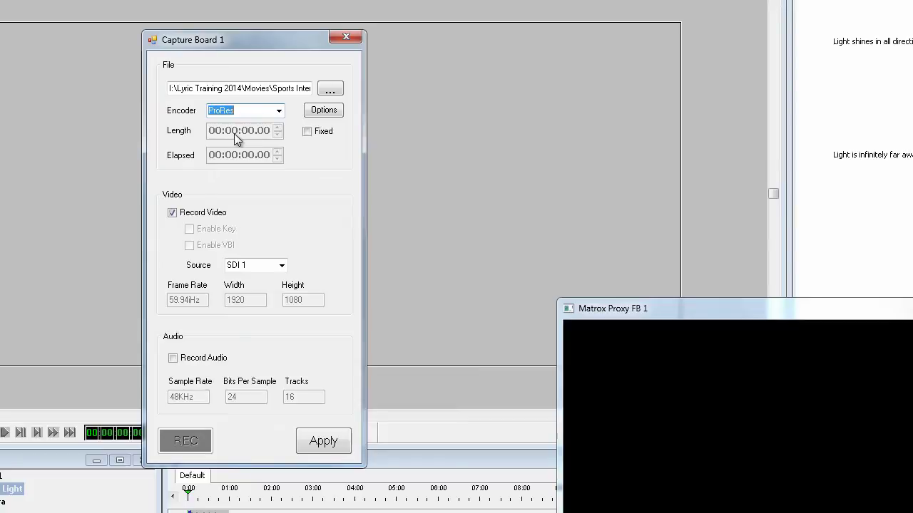
pyautogui.click(283, 266)
pyautogui.click(259, 300)
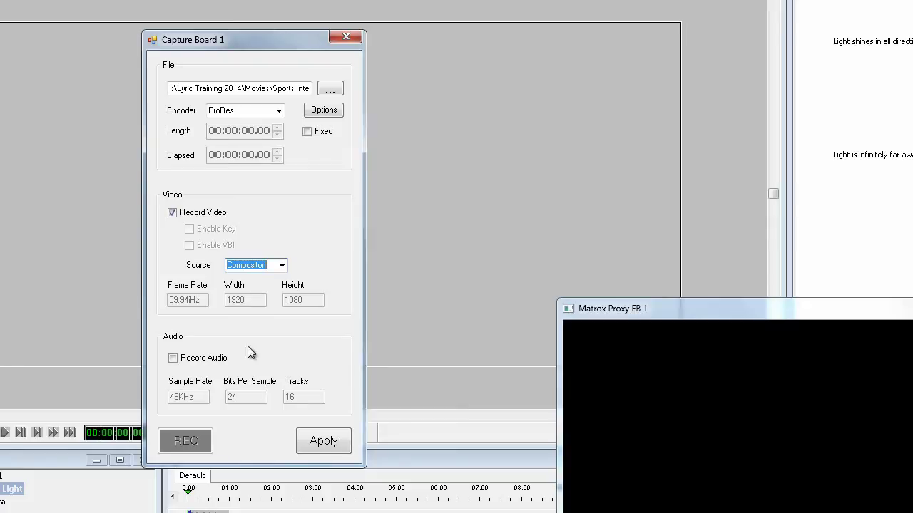
pyautogui.click(330, 445)
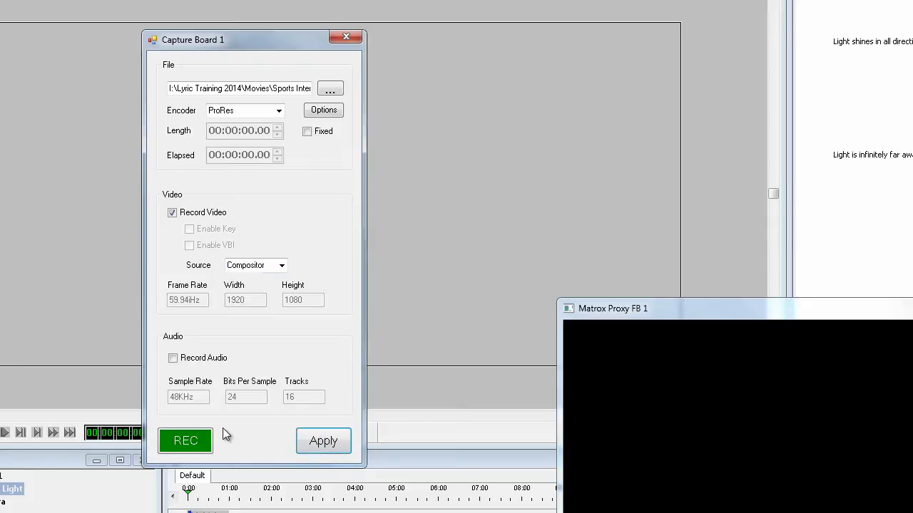
# - Record the playout of messages 40 and 41 to the Sports Interstitial capture file, and close the capture and proxy windows
pyautogui.click(187, 441)
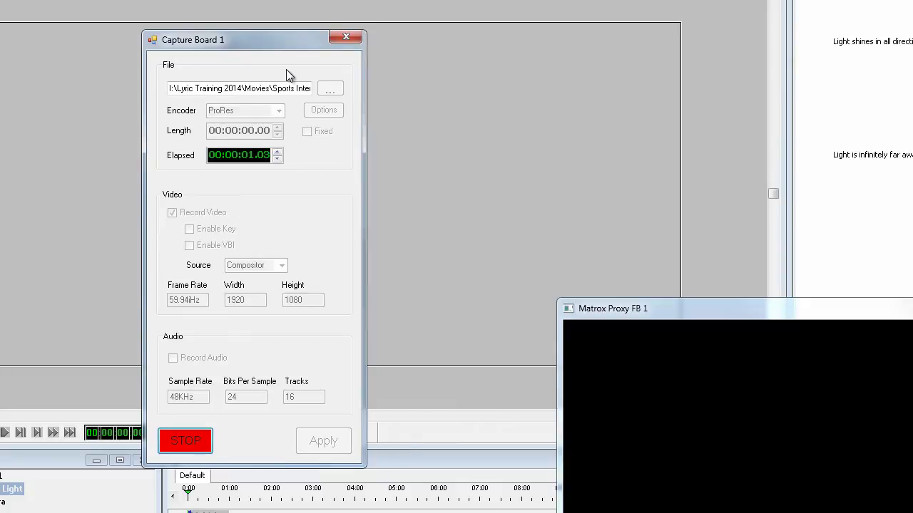
pyautogui.moveTo(310, 47); pyautogui.dragTo(912, 0)
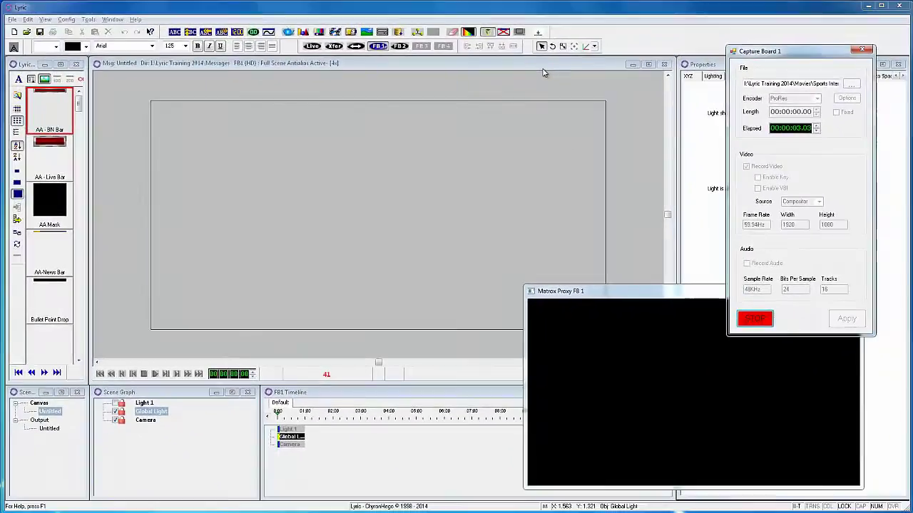
pyautogui.press('KP_Add')
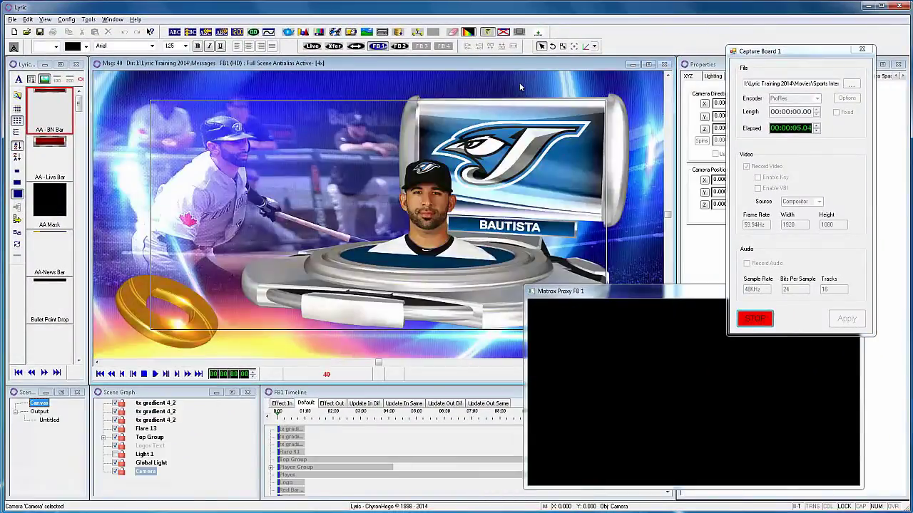
pyautogui.press('F12')
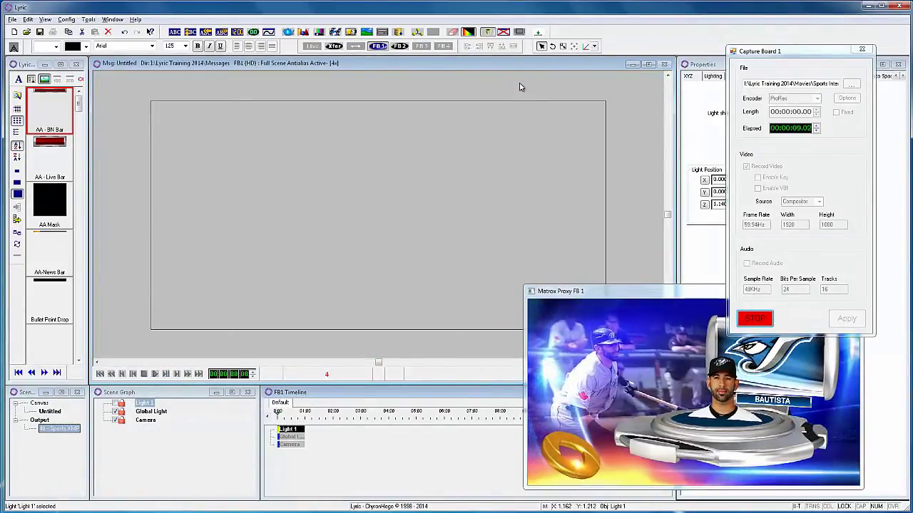
pyautogui.press('Return')
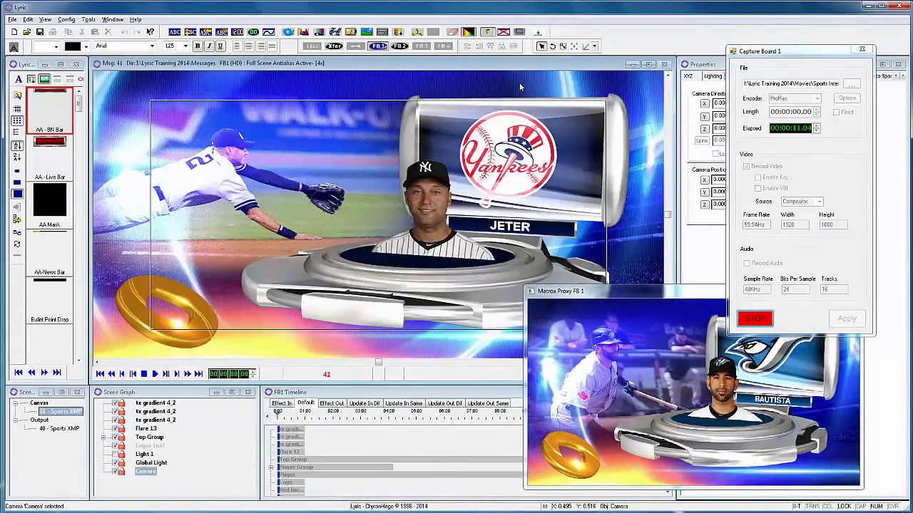
pyautogui.press('Return')
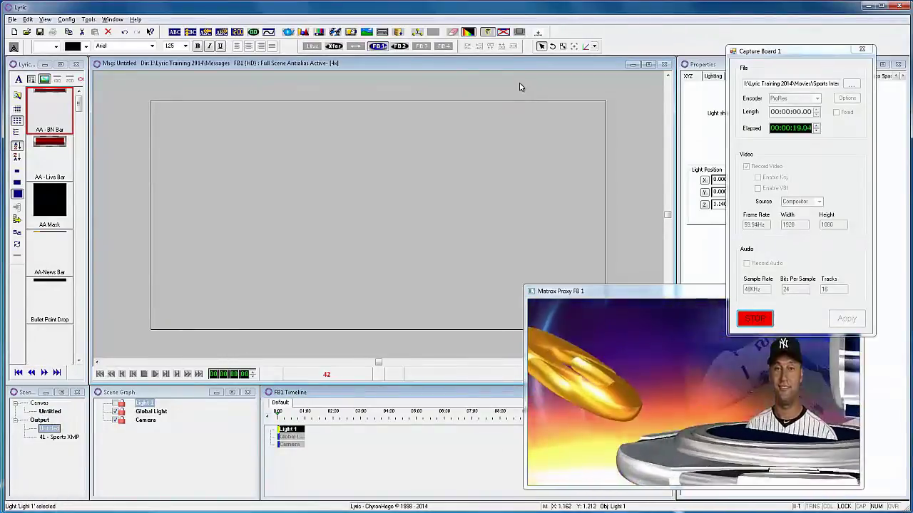
pyautogui.click(760, 320)
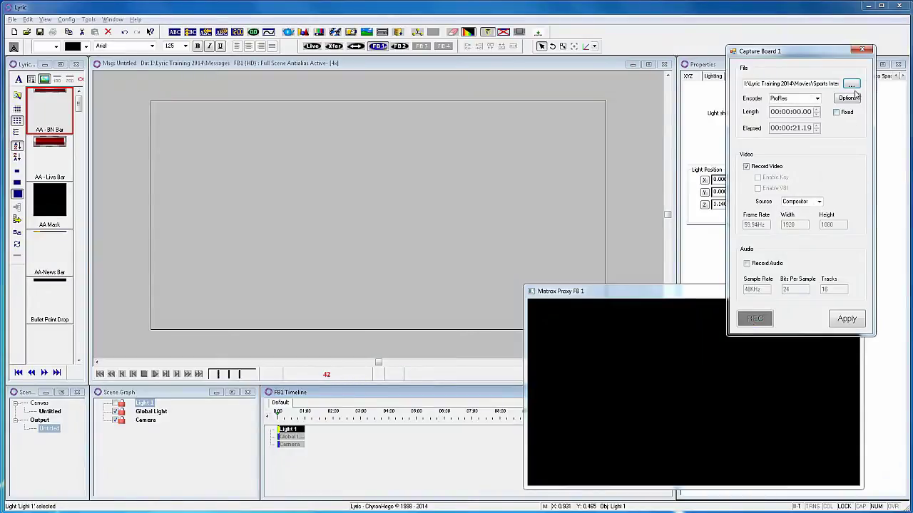
pyautogui.click(863, 52)
pyautogui.click(849, 289)
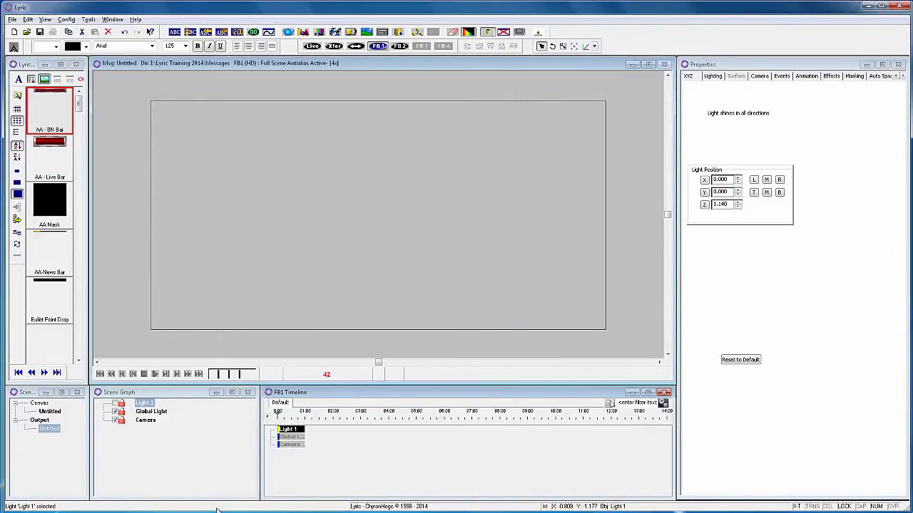
# - Switch to Windows Explorer and open the Movies folder inside Lyric Training 2014 on the MEDIA (I:) drive
pyautogui.click(84, 505)
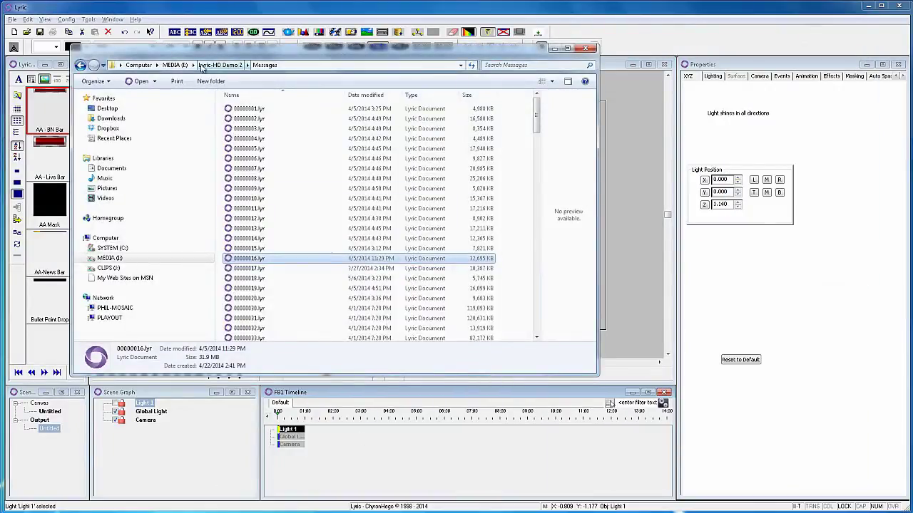
pyautogui.click(175, 65)
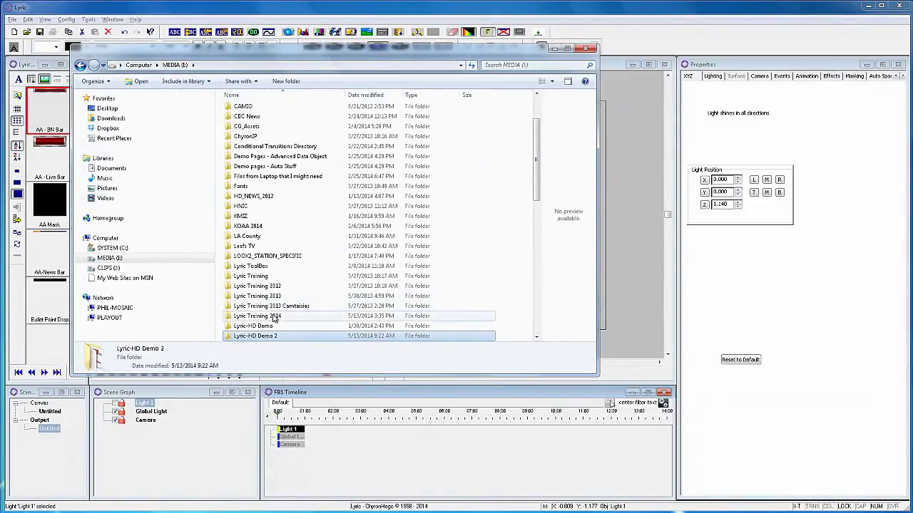
pyautogui.doubleClick(275, 317)
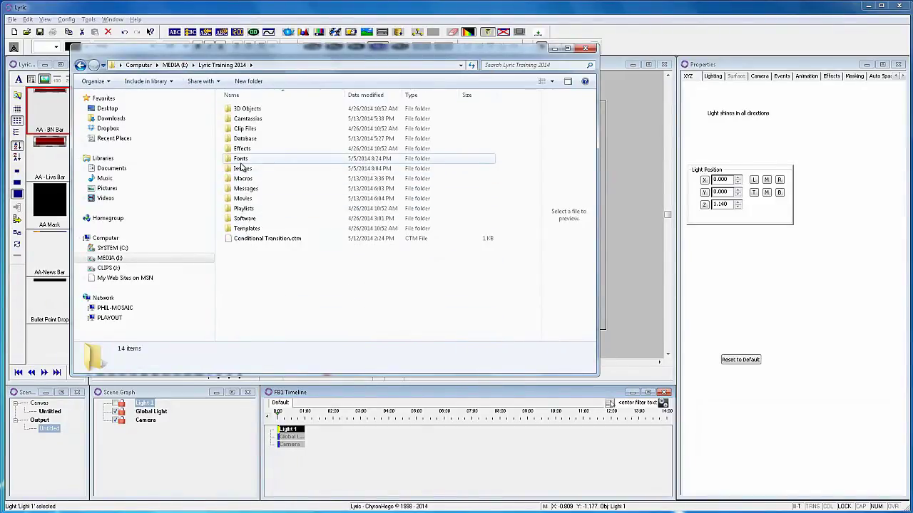
pyautogui.doubleClick(246, 199)
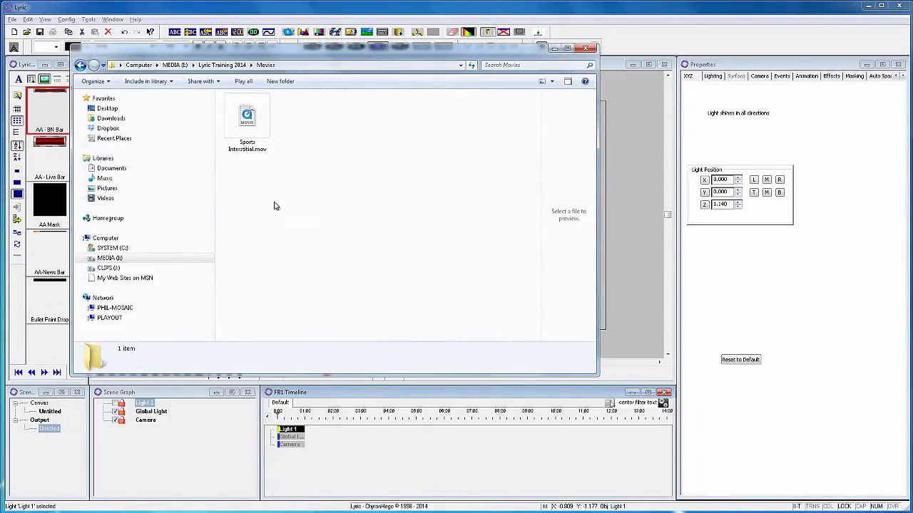
# - Play back Sports Interstitial.mov to review the captured video, and close the player and the folder window
pyautogui.click(251, 122)
pyautogui.doubleClick(249, 121)
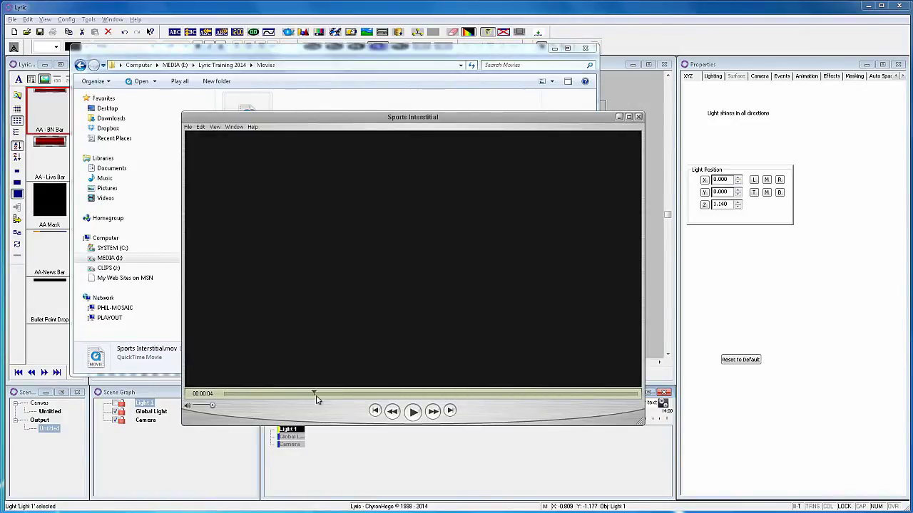
pyautogui.moveTo(320, 397); pyautogui.dragTo(355, 400)
pyautogui.click(413, 412)
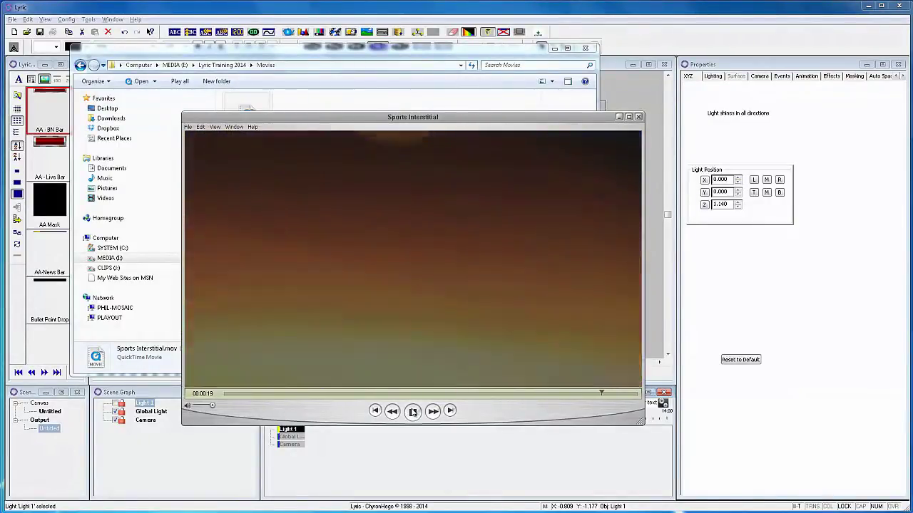
pyautogui.click(638, 116)
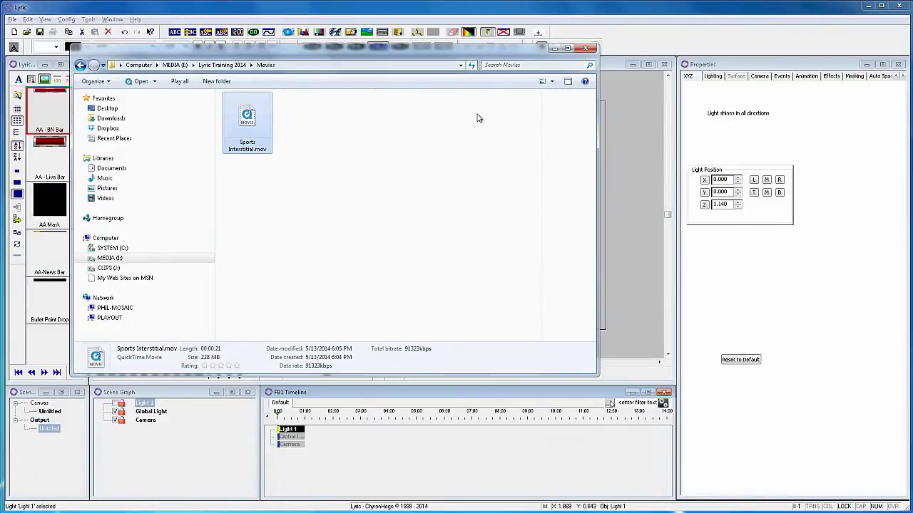
pyautogui.click(584, 48)
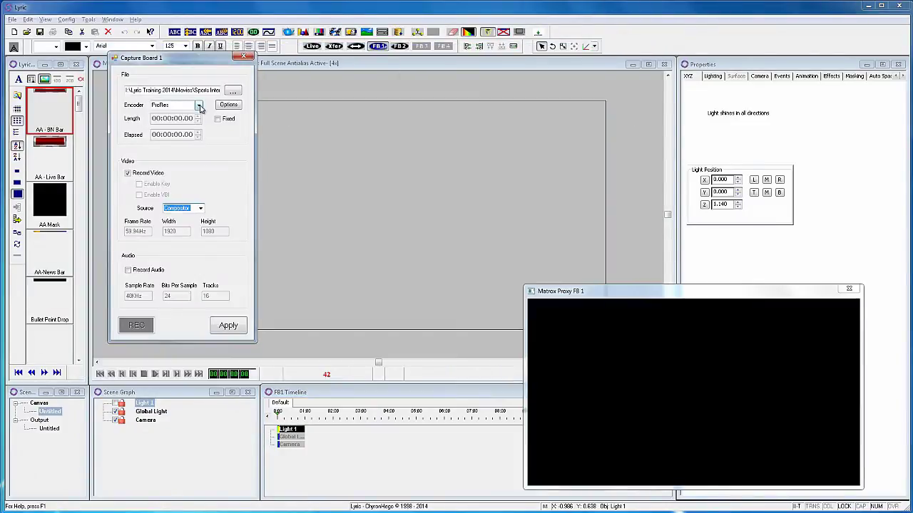
# - Configure the capture with the MPEG2 I-Frame encoder, key enabled and the file Sports 2 in the Movies folder, and apply the settings
pyautogui.click(201, 108)
pyautogui.click(188, 116)
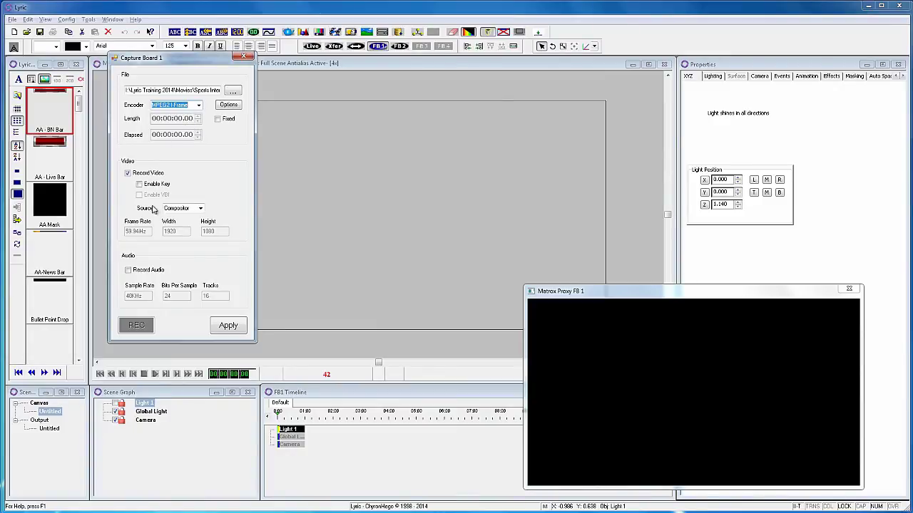
pyautogui.click(233, 91)
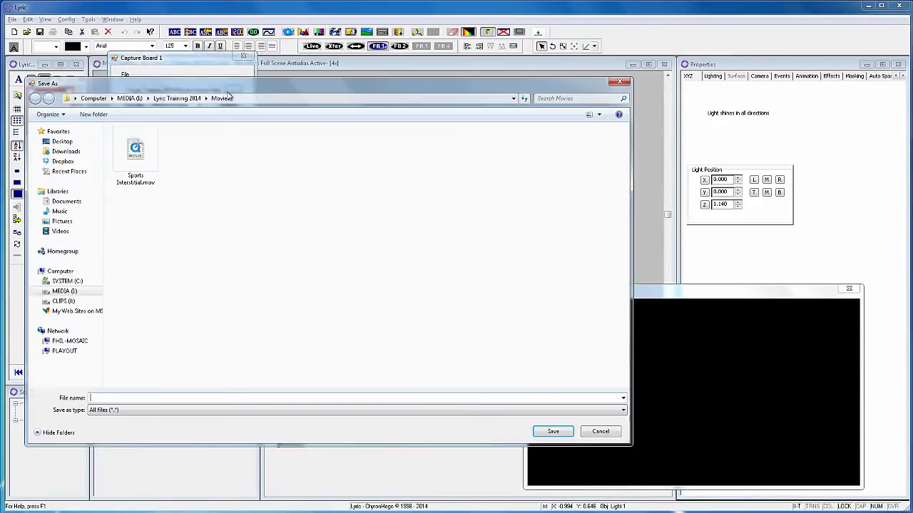
pyautogui.click(136, 151)
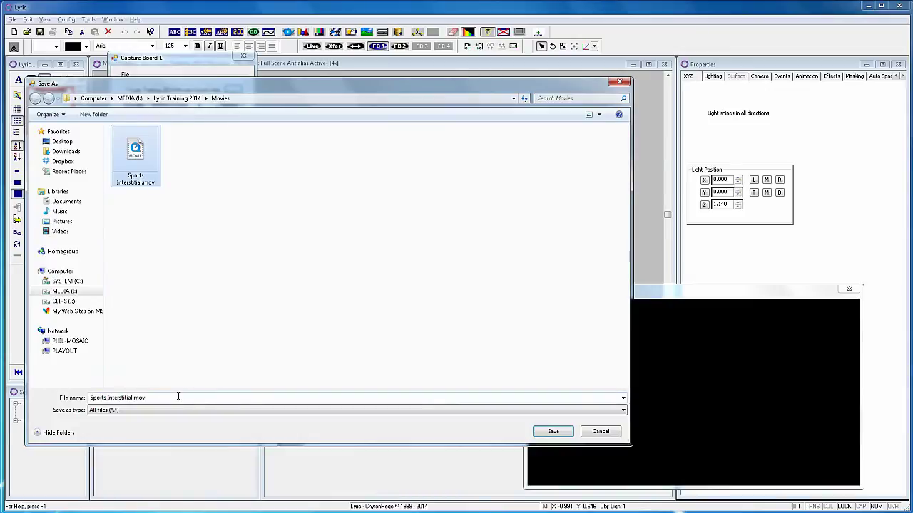
pyautogui.click(137, 398)
pyautogui.press('BackSpace')
pyautogui.write('Spo')
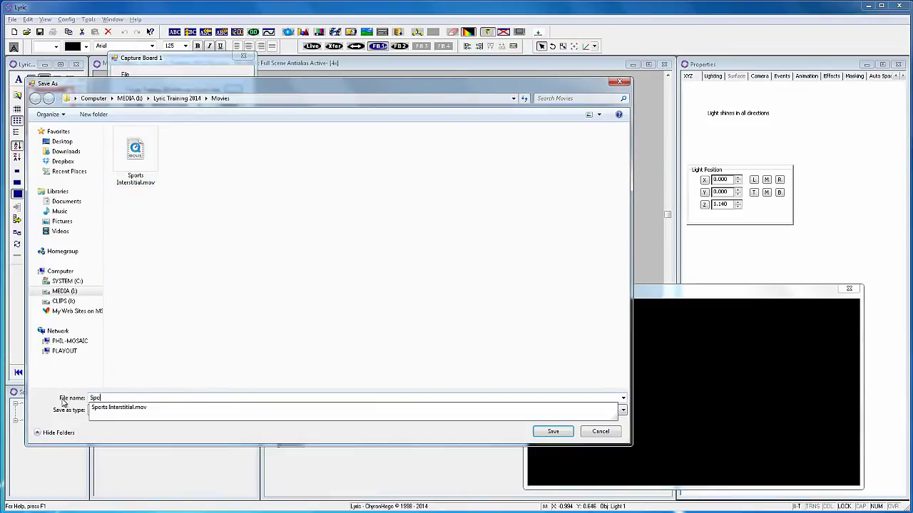
pyautogui.write('rts 2')
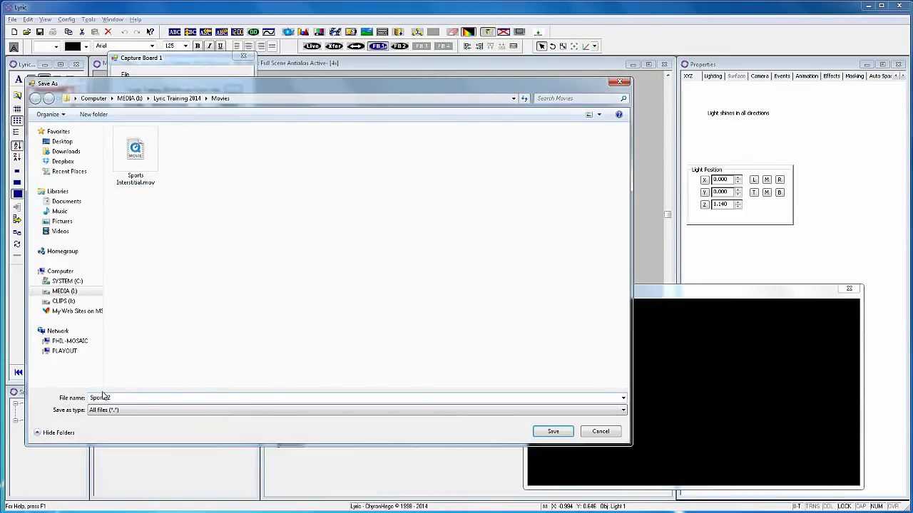
pyautogui.click(553, 432)
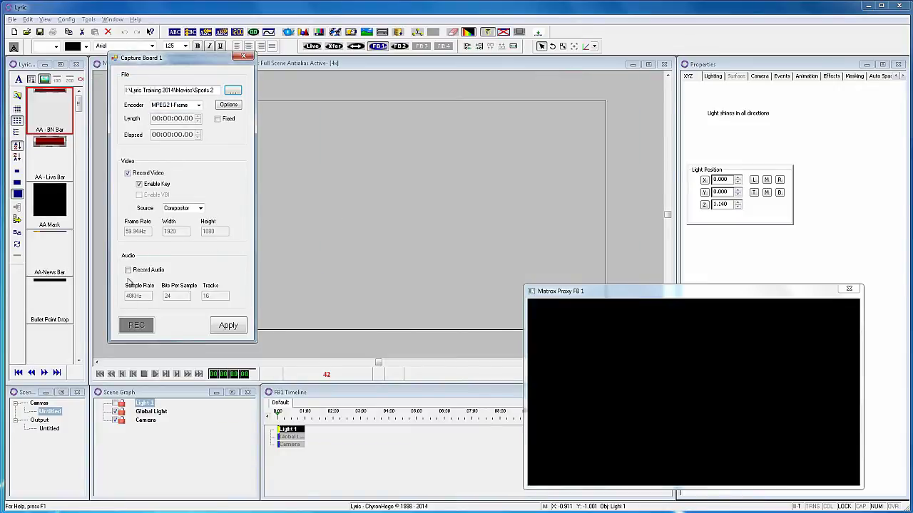
pyautogui.click(228, 325)
# - Record the playout of messages 40 and 41 to the Sports 2 capture file, with the capture window moved off the canvas
pyautogui.click(142, 326)
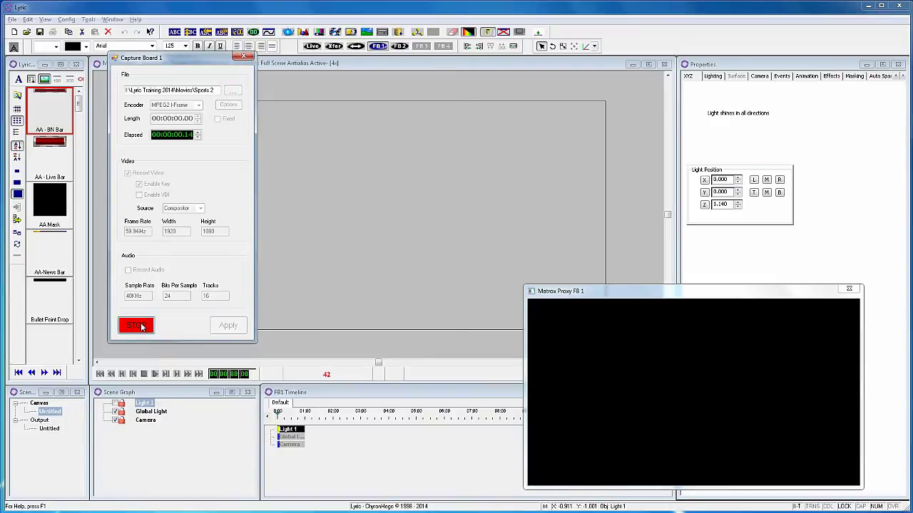
pyautogui.moveTo(188, 61); pyautogui.dragTo(716, 54)
pyautogui.click(369, 148)
pyautogui.press('Return')
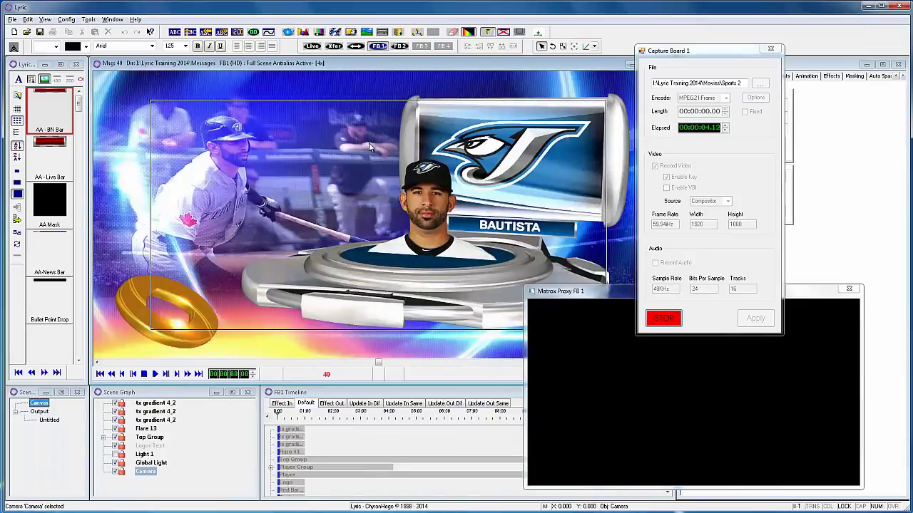
pyautogui.press('KP_Multiply')
pyautogui.press('Return')
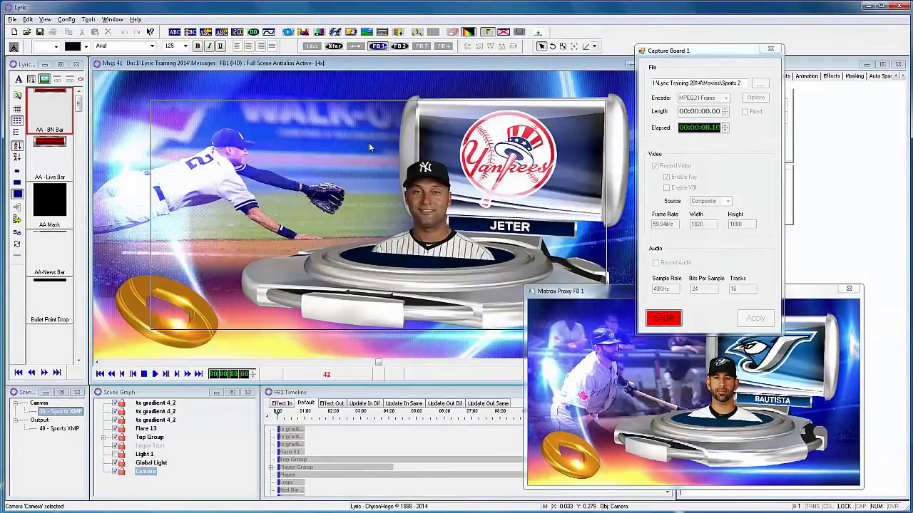
pyautogui.press('KP_Multiply')
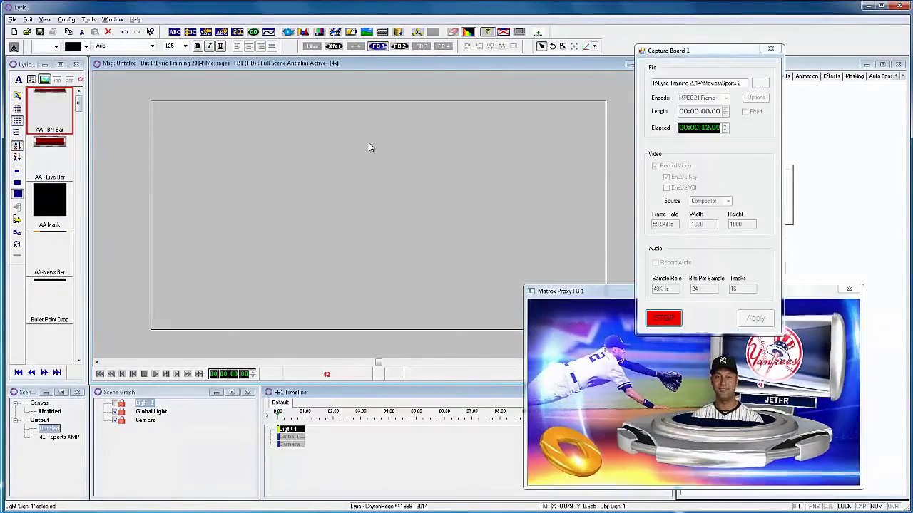
pyautogui.click(663, 318)
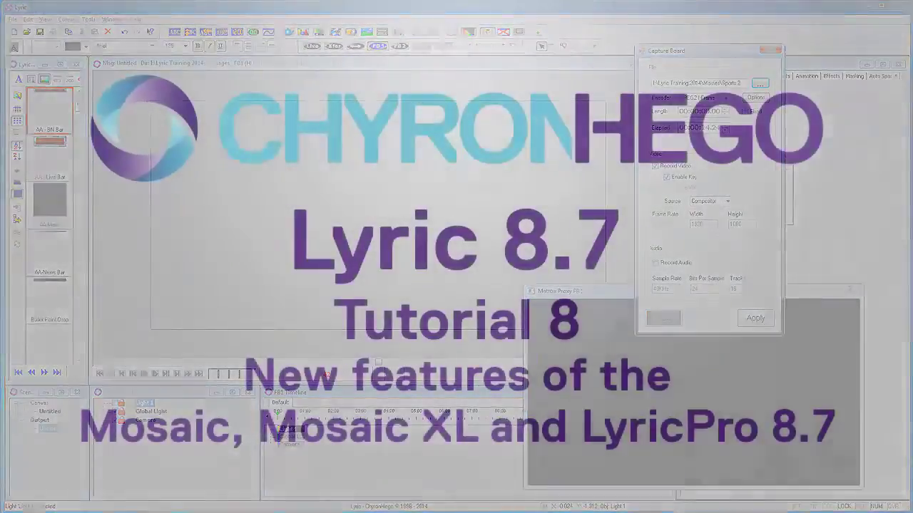